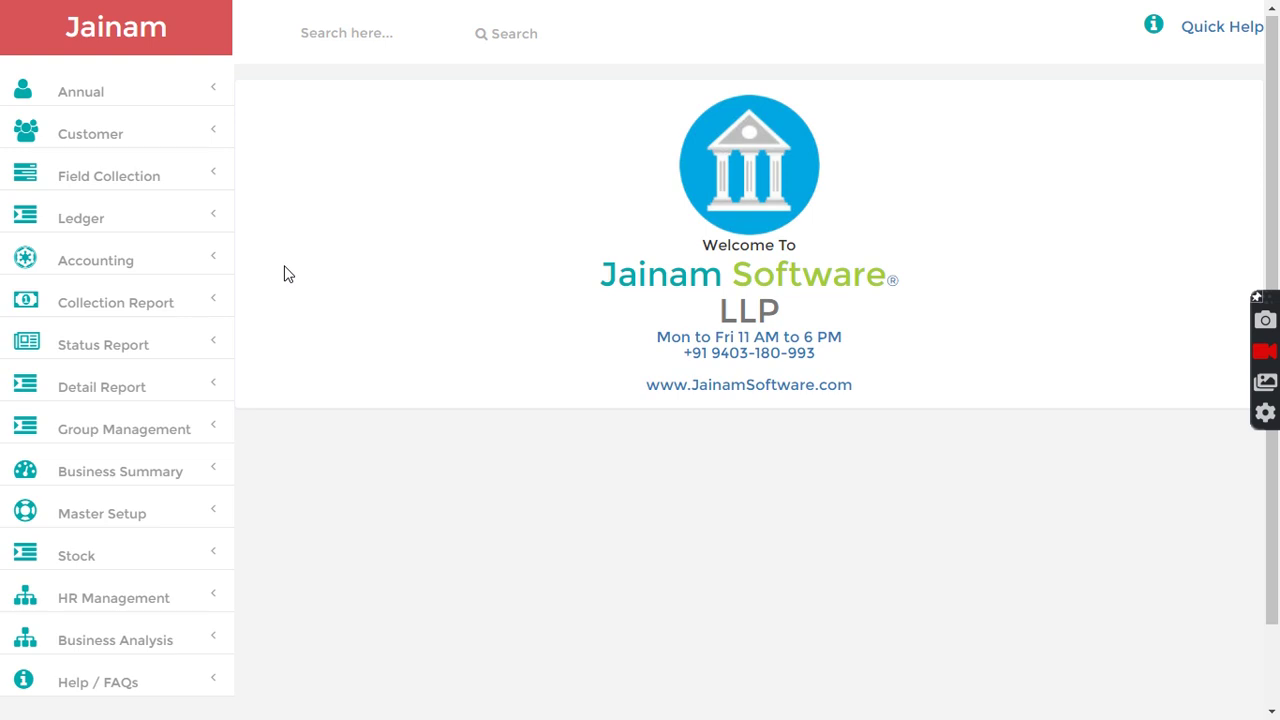
Step: Peek at Master Setup, then expand the Customer menu to list Create, Daily List, All List and Loan Approval
scroll(295, 313, "down", 1)
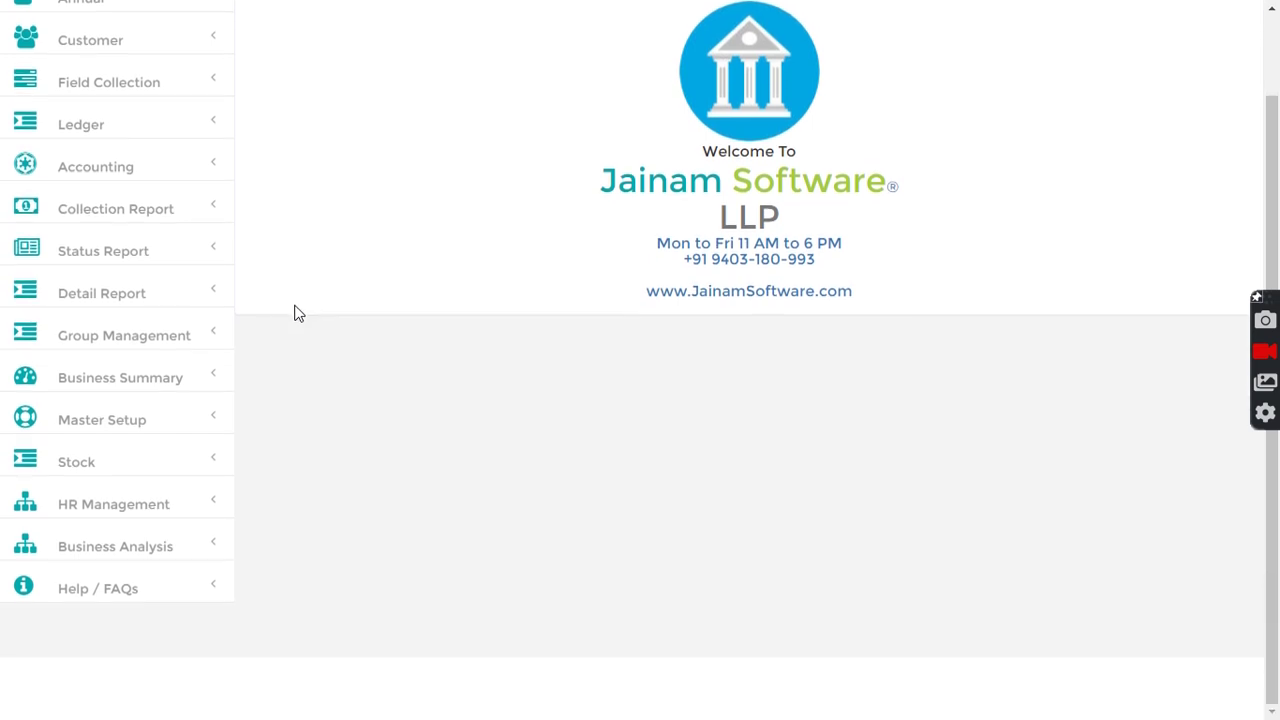
scroll(295, 313, "up", 1)
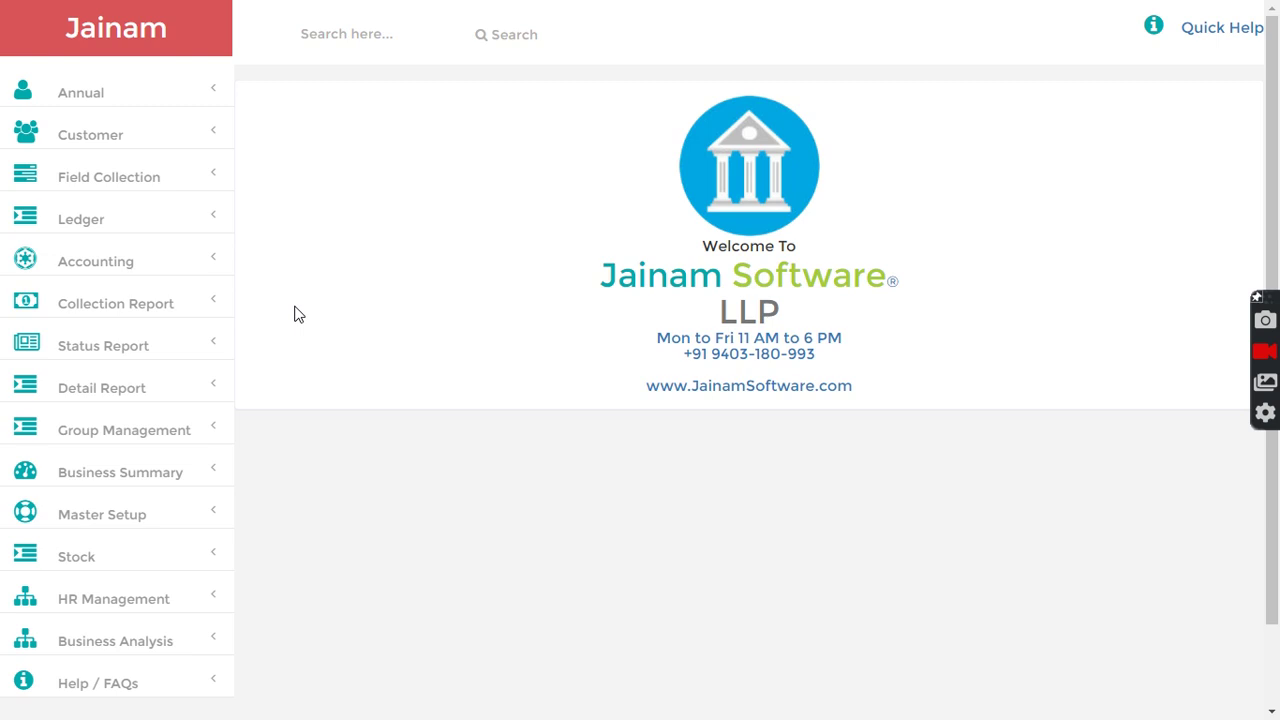
scroll(295, 313, "down", 1)
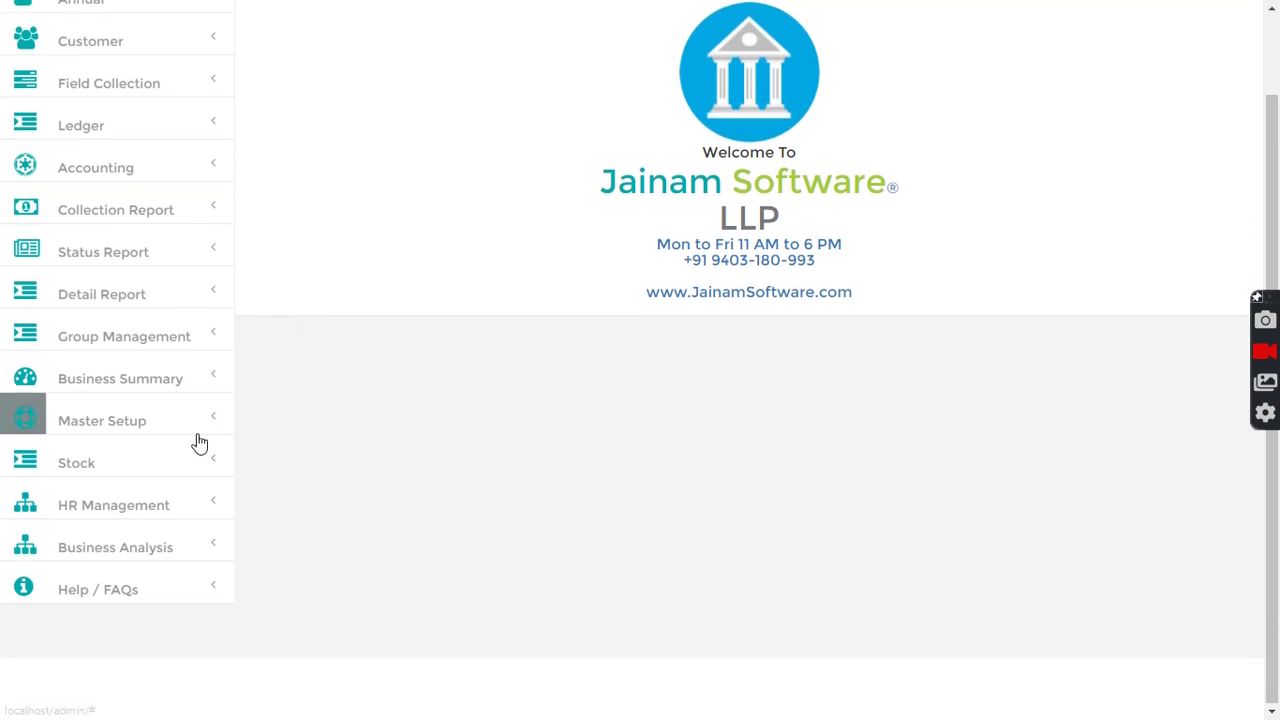
left_click(116, 423)
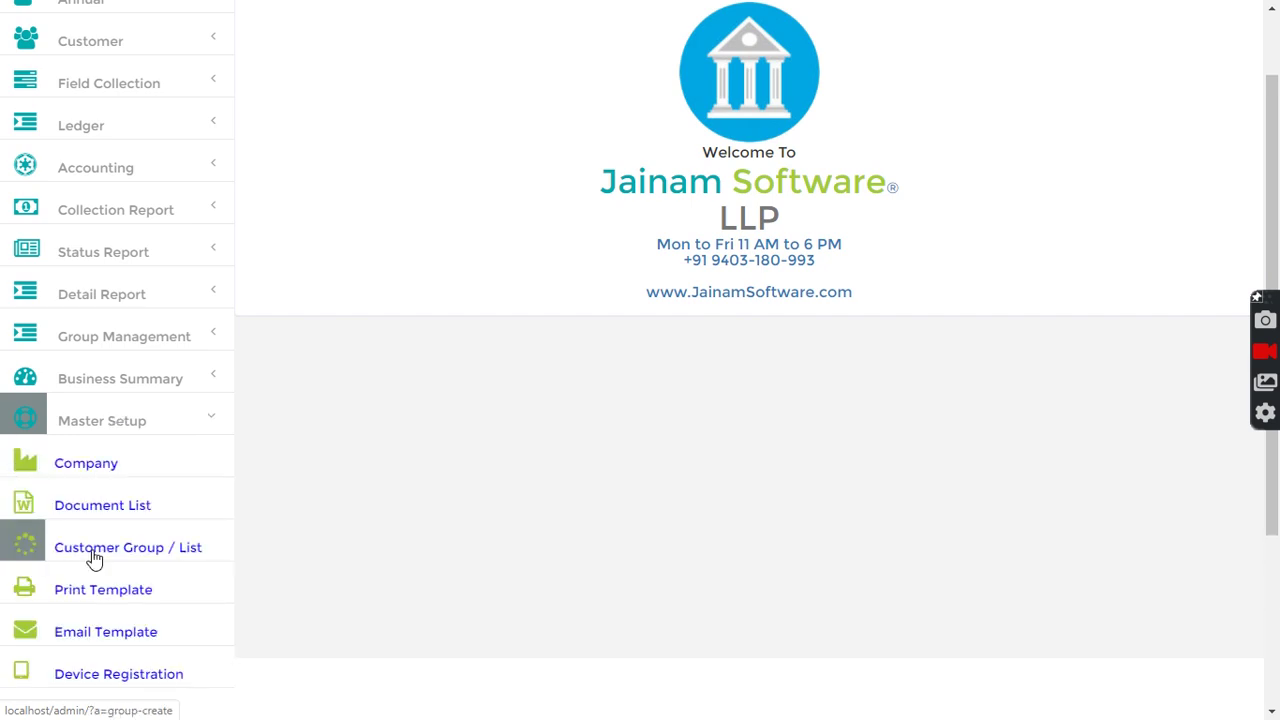
left_click(103, 426)
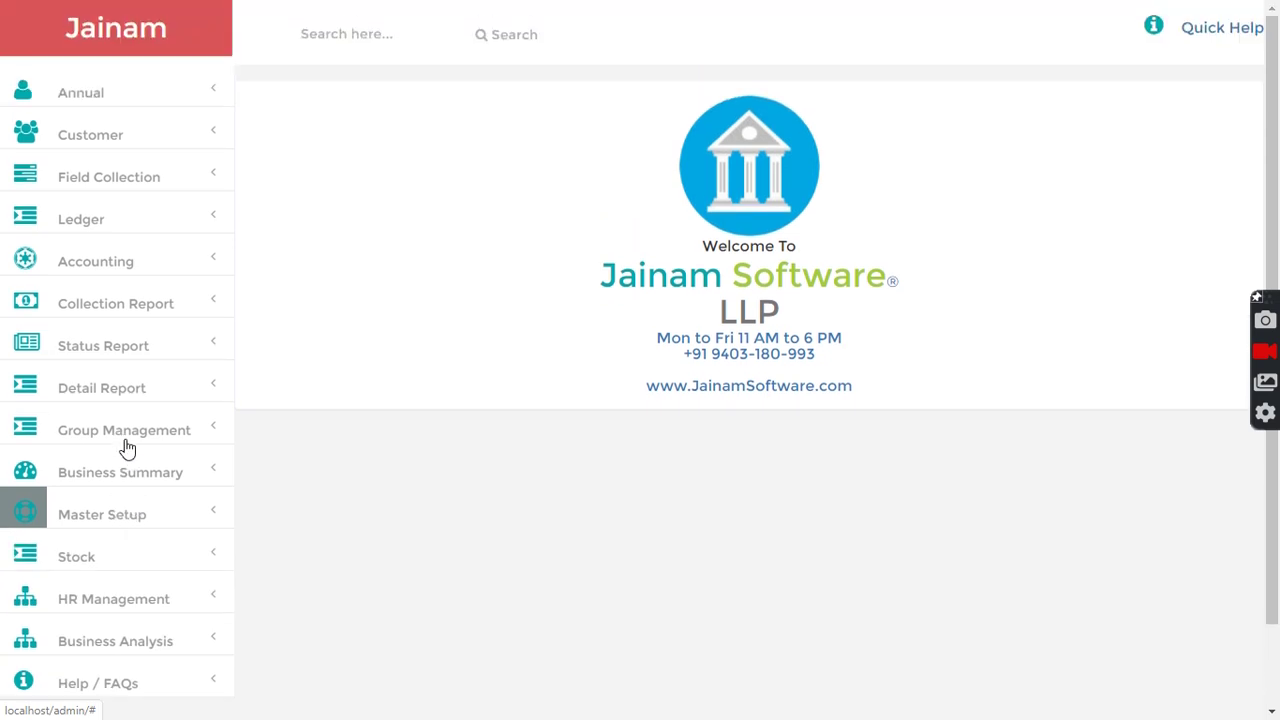
left_click(92, 138)
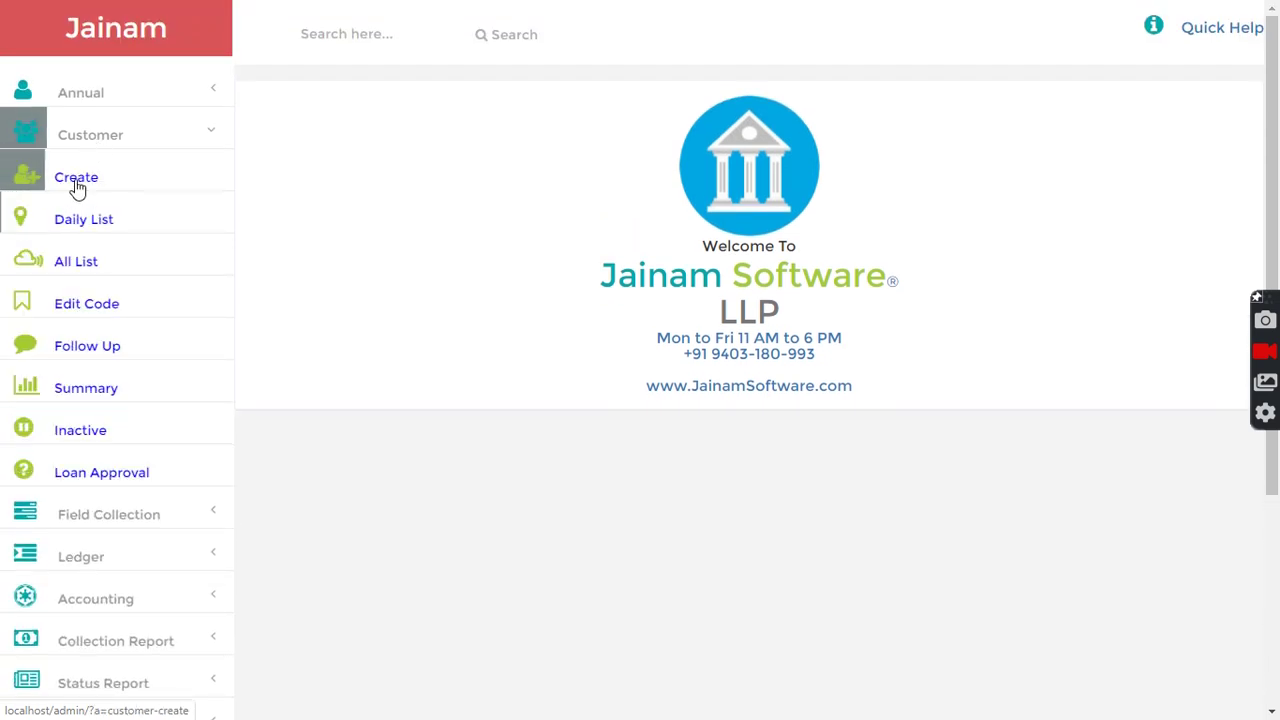
Step: Search for customer file f-1 and locate the customer's record
left_click(90, 138)
left_click(330, 33)
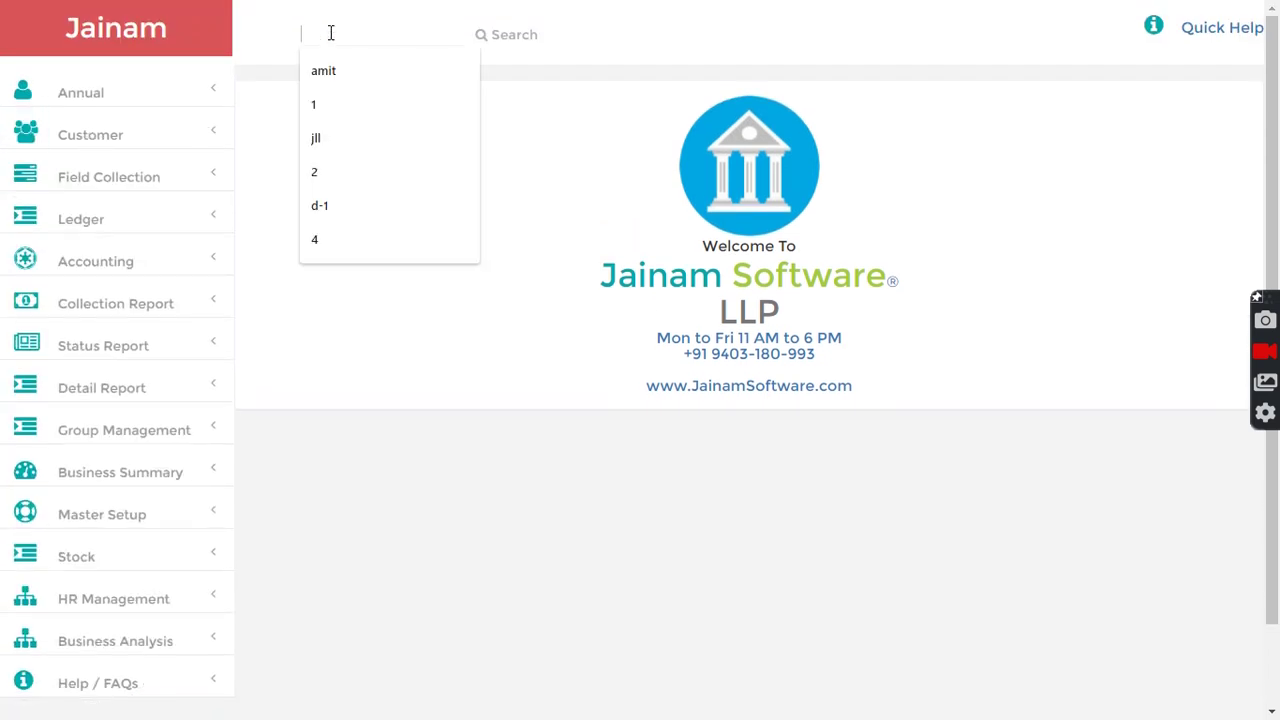
type("1")
key("BackSpace")
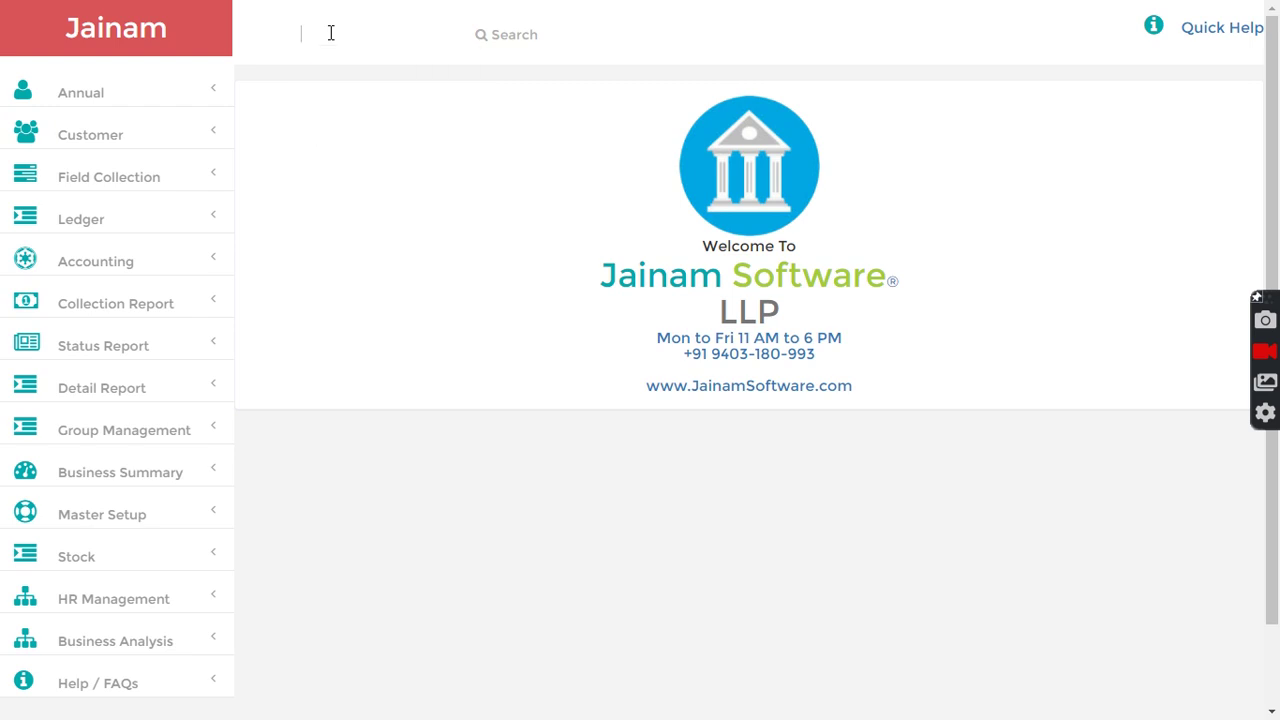
type("f-1")
key("Return")
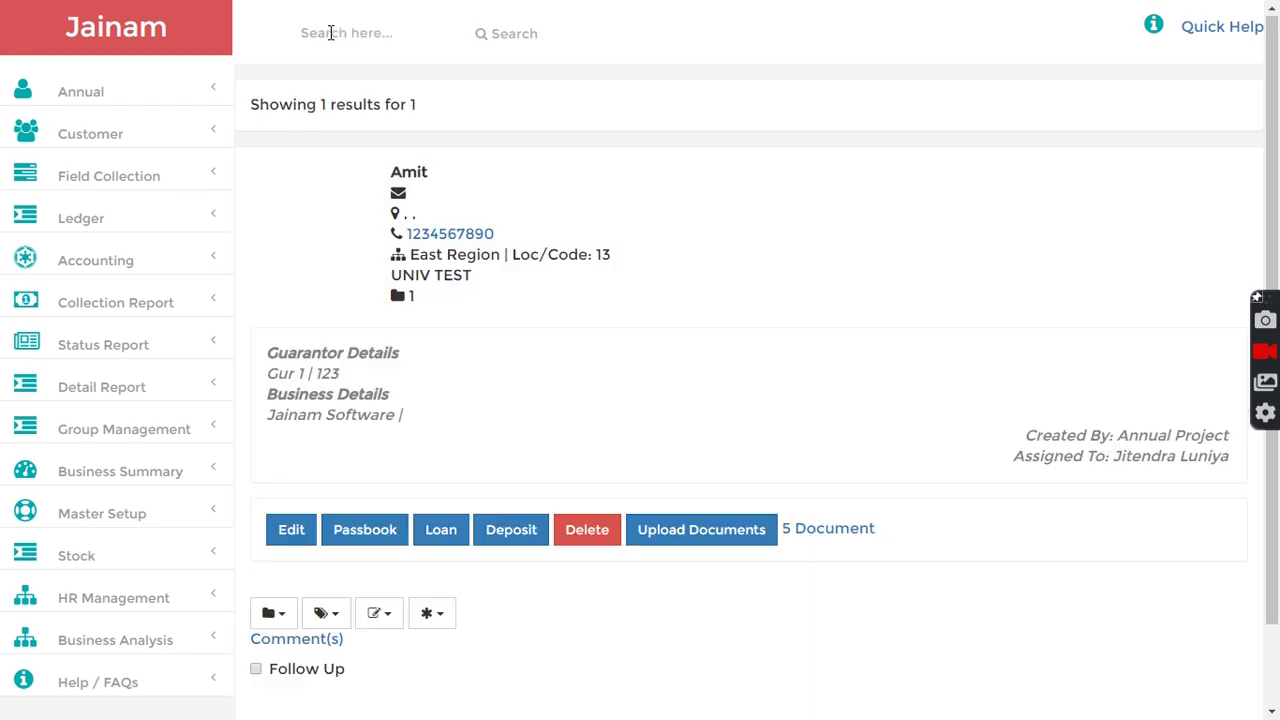
left_click_drag(381, 104, 452, 108)
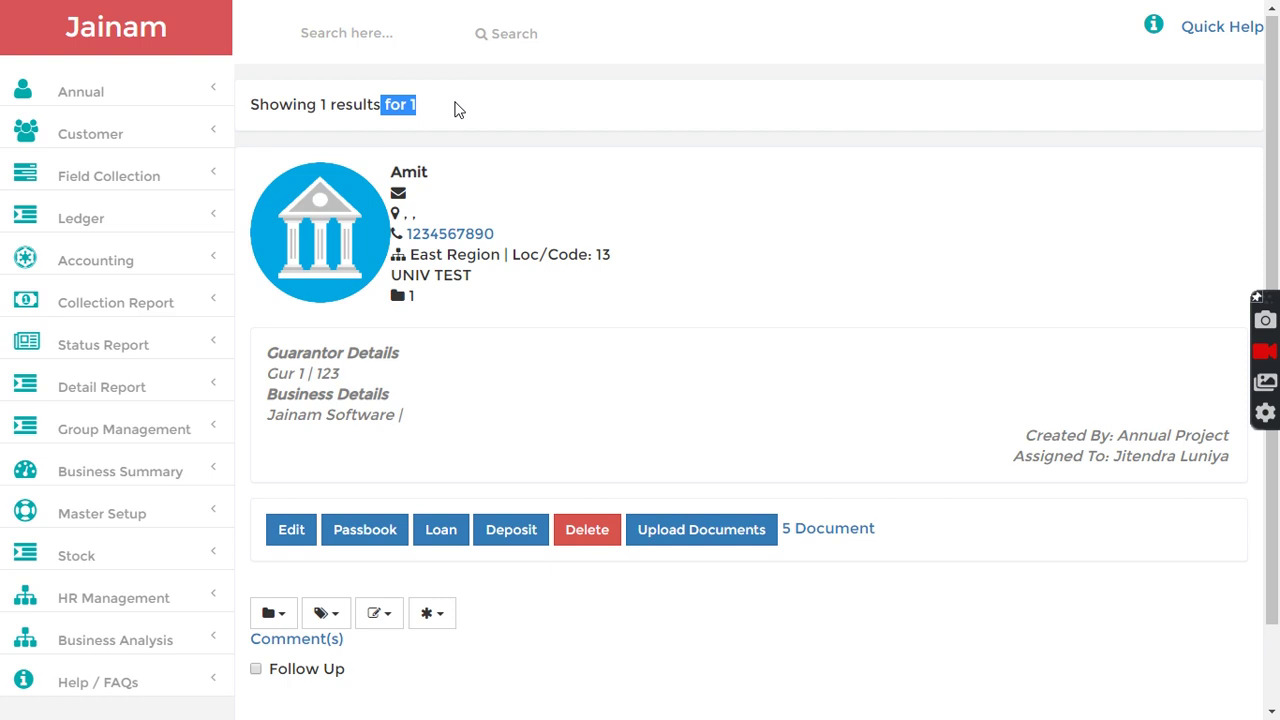
left_click_drag(390, 171, 452, 170)
left_click(452, 170)
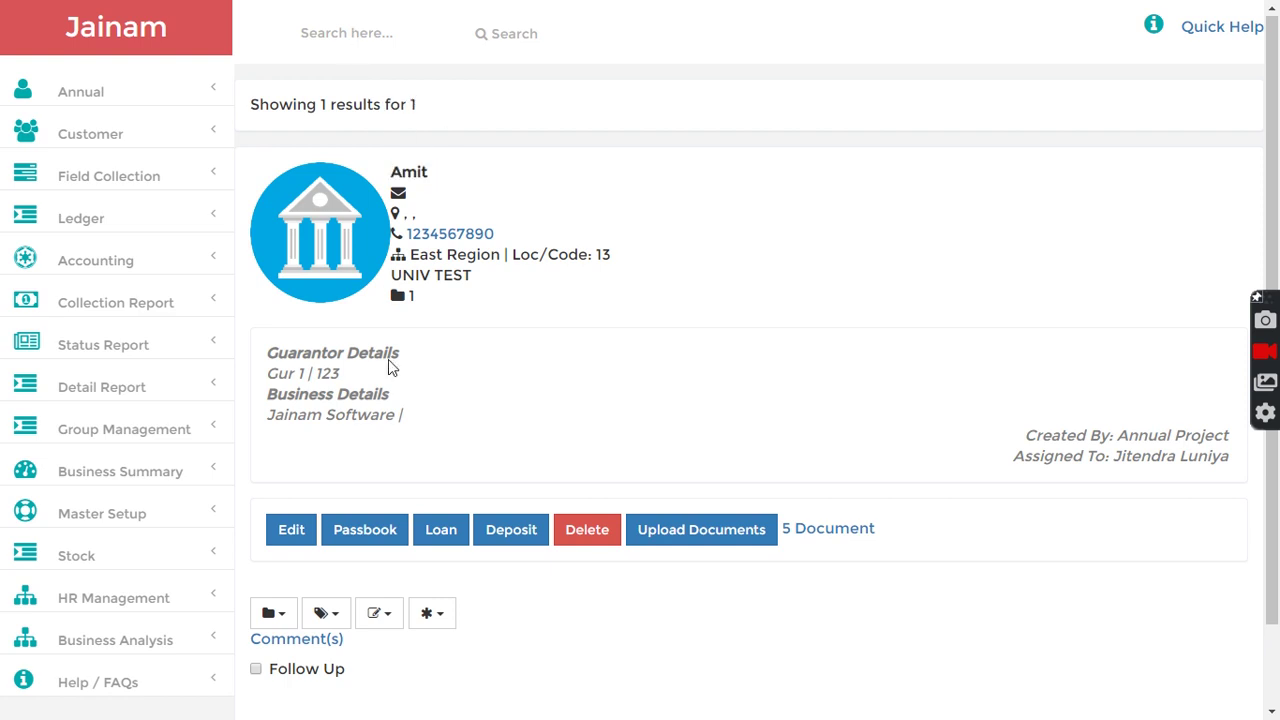
Step: Start a new Property loan for this customer with amount 2000000
left_click(434, 531)
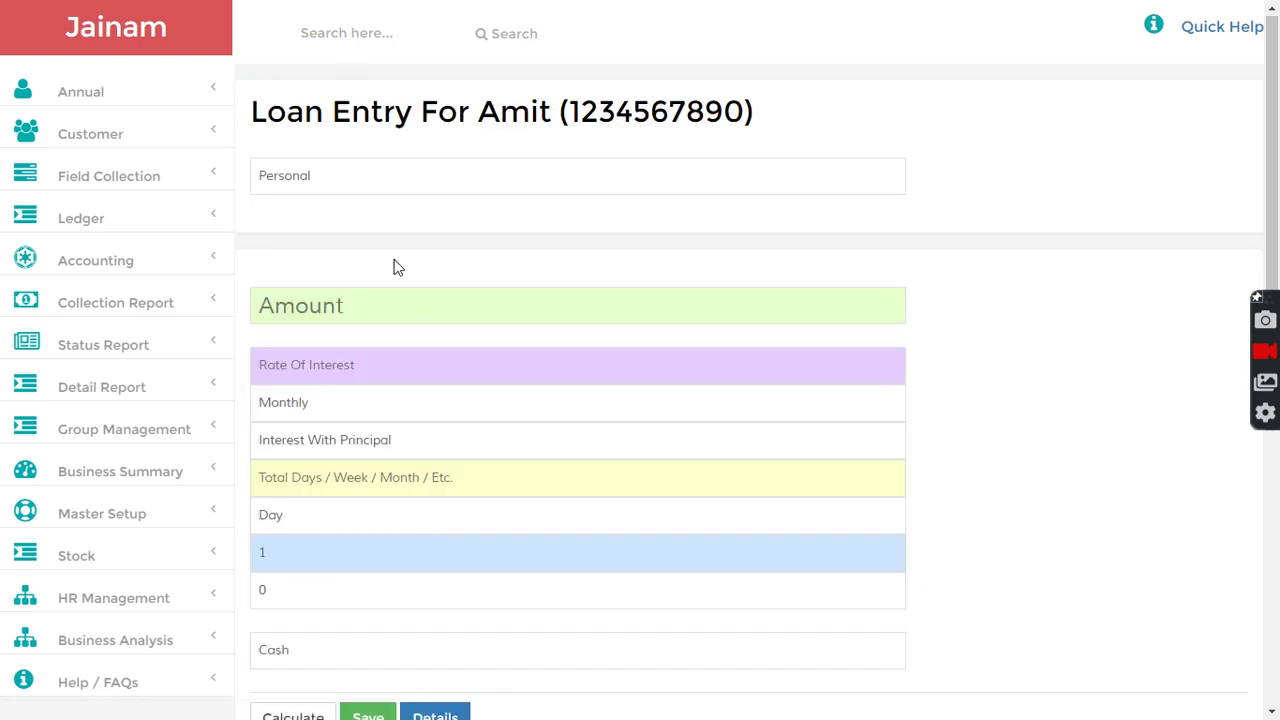
left_click(322, 181)
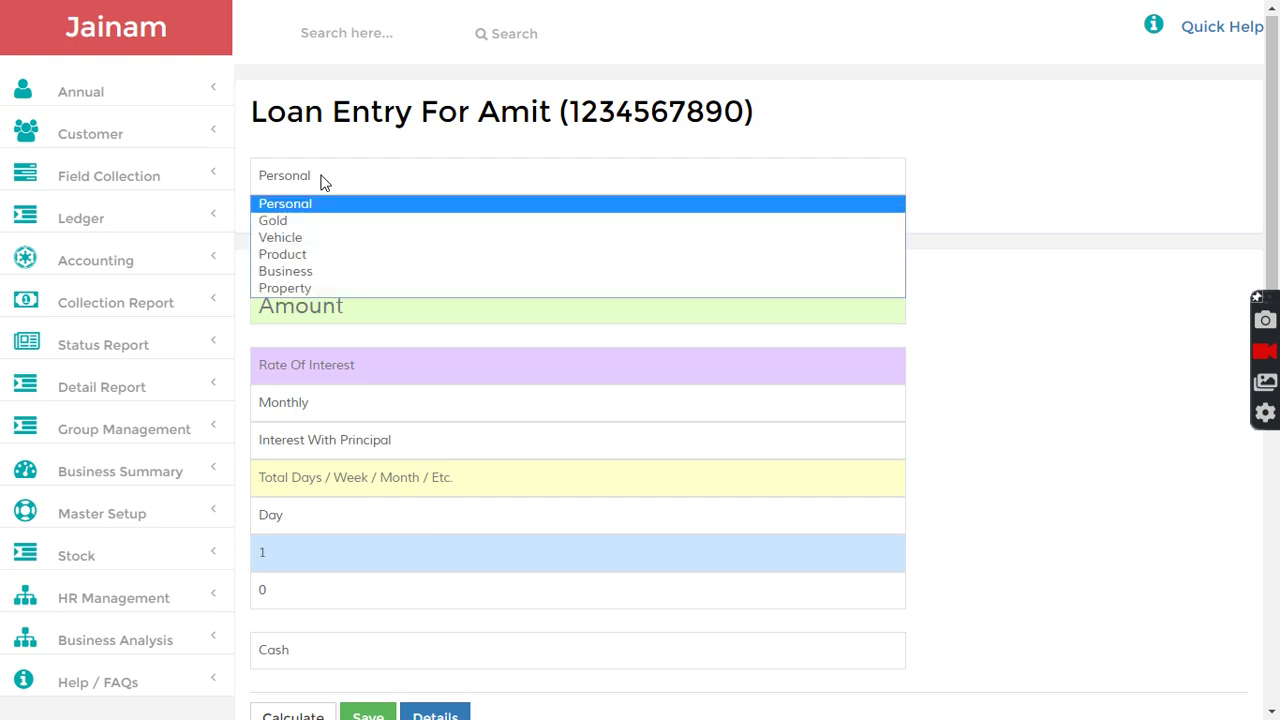
left_click(312, 287)
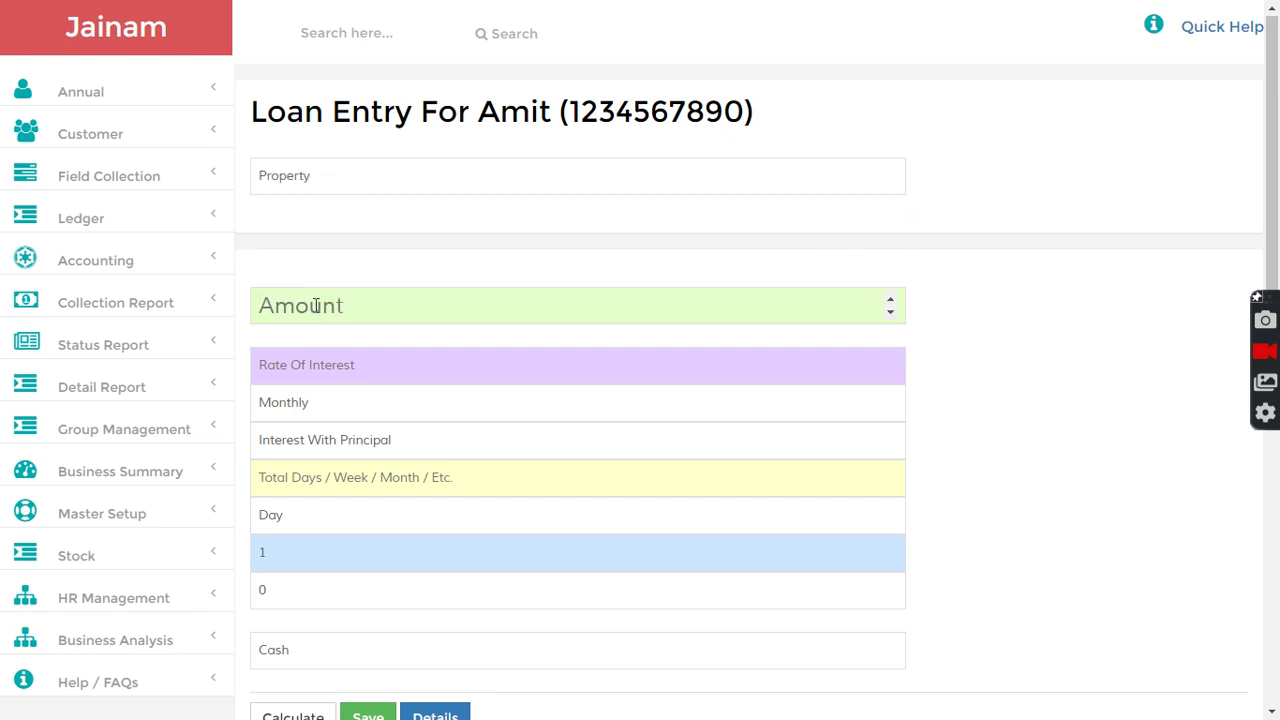
type("2000")
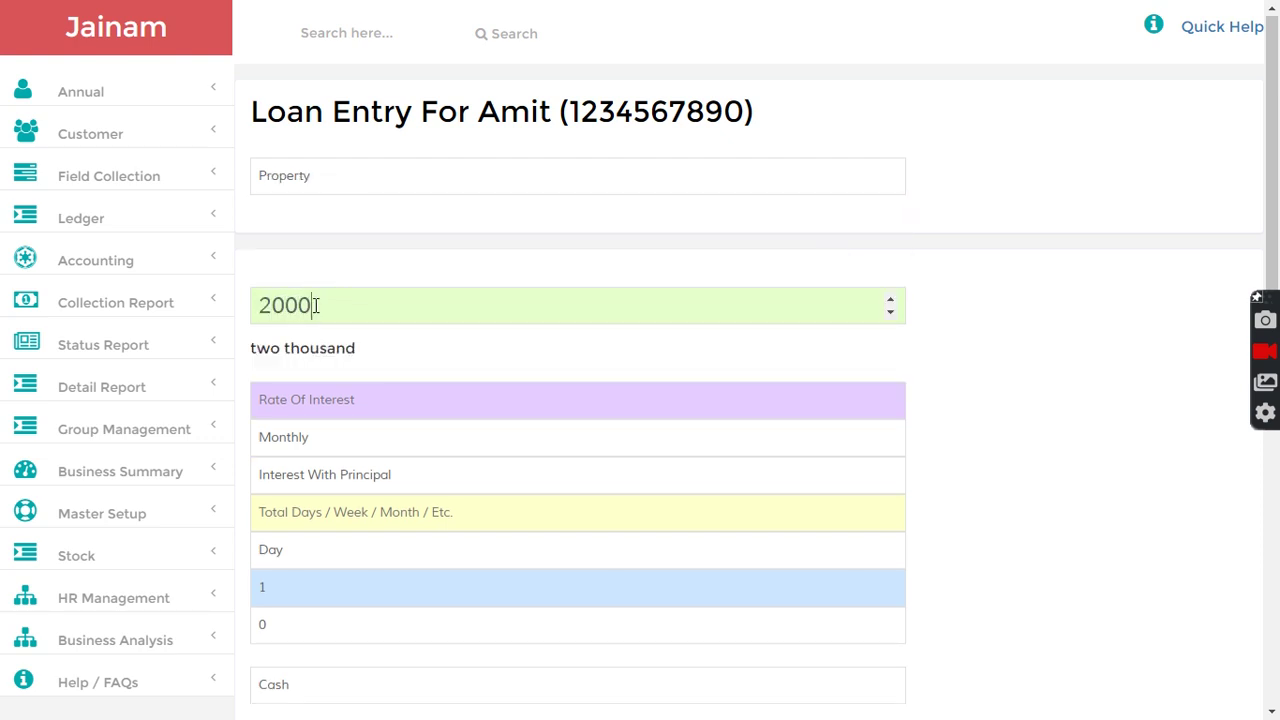
type("000")
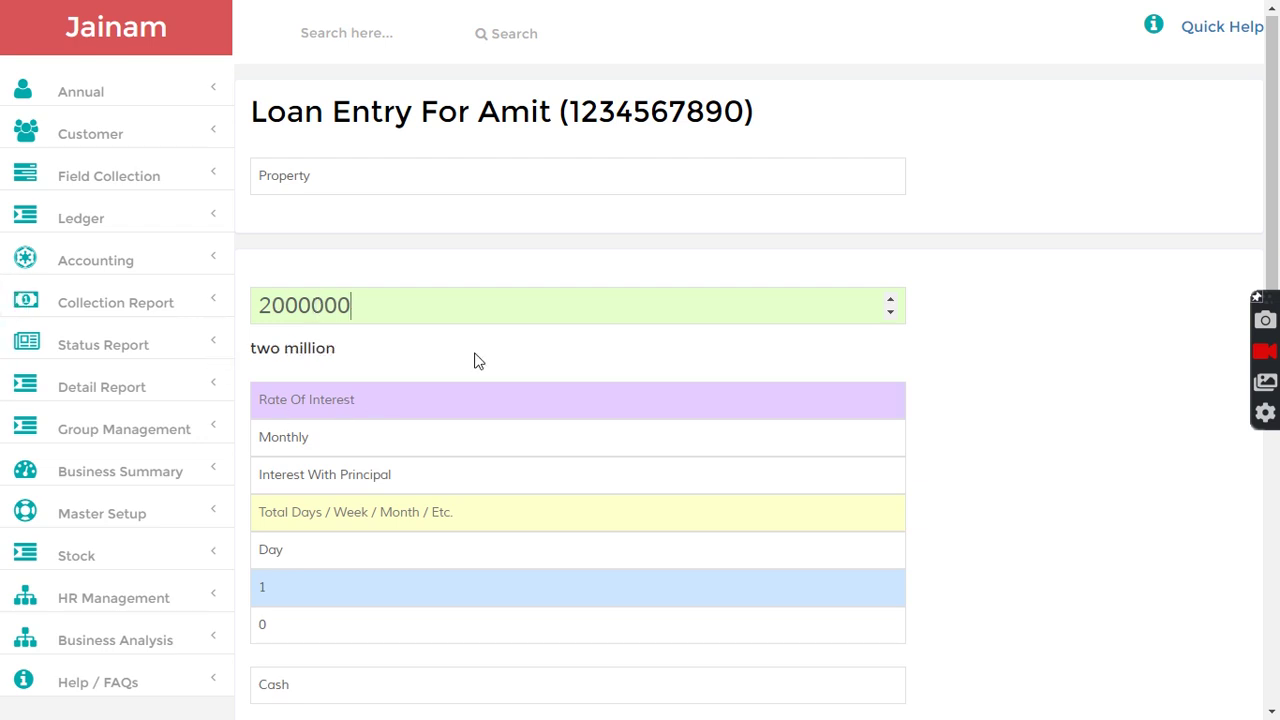
left_click(484, 376)
scroll(700, 320, "down", 2)
Step: Set the loan interest rate to 0 and the duration to 60 months
left_click(369, 214)
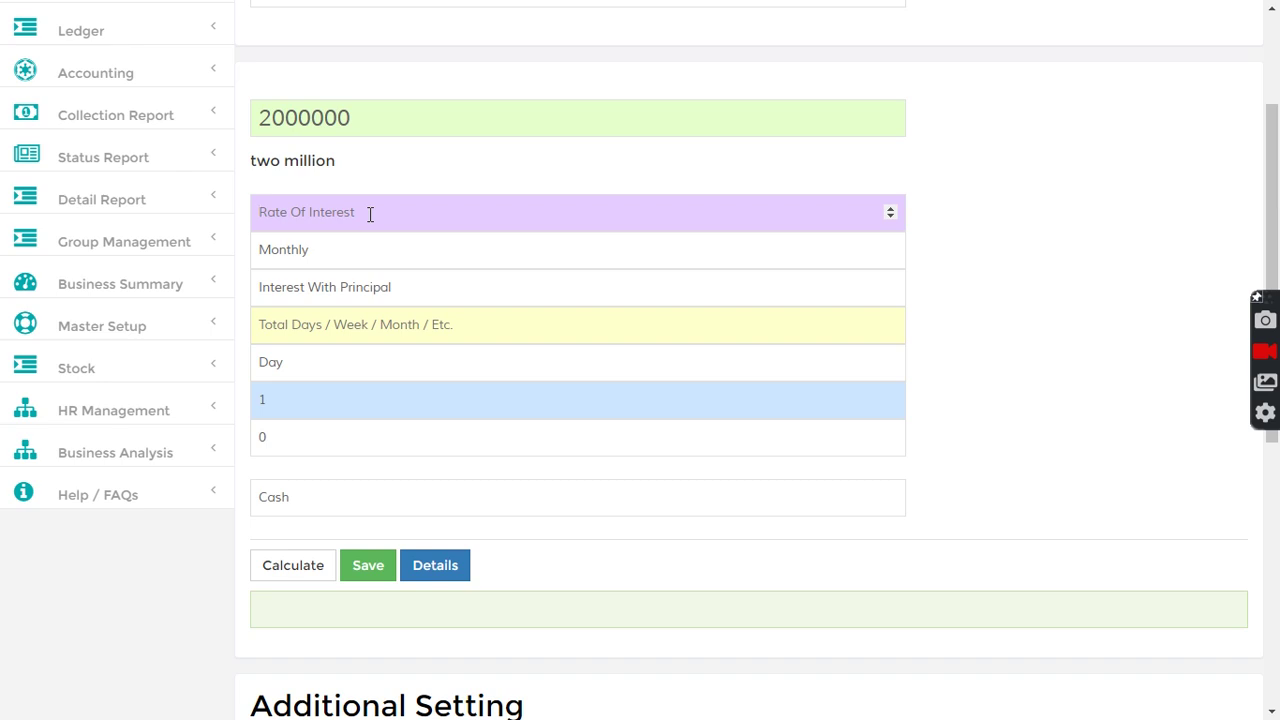
type("0")
left_click(980, 225)
left_click_drag(369, 119, 260, 117)
left_click(869, 183)
type("60")
left_click(309, 371)
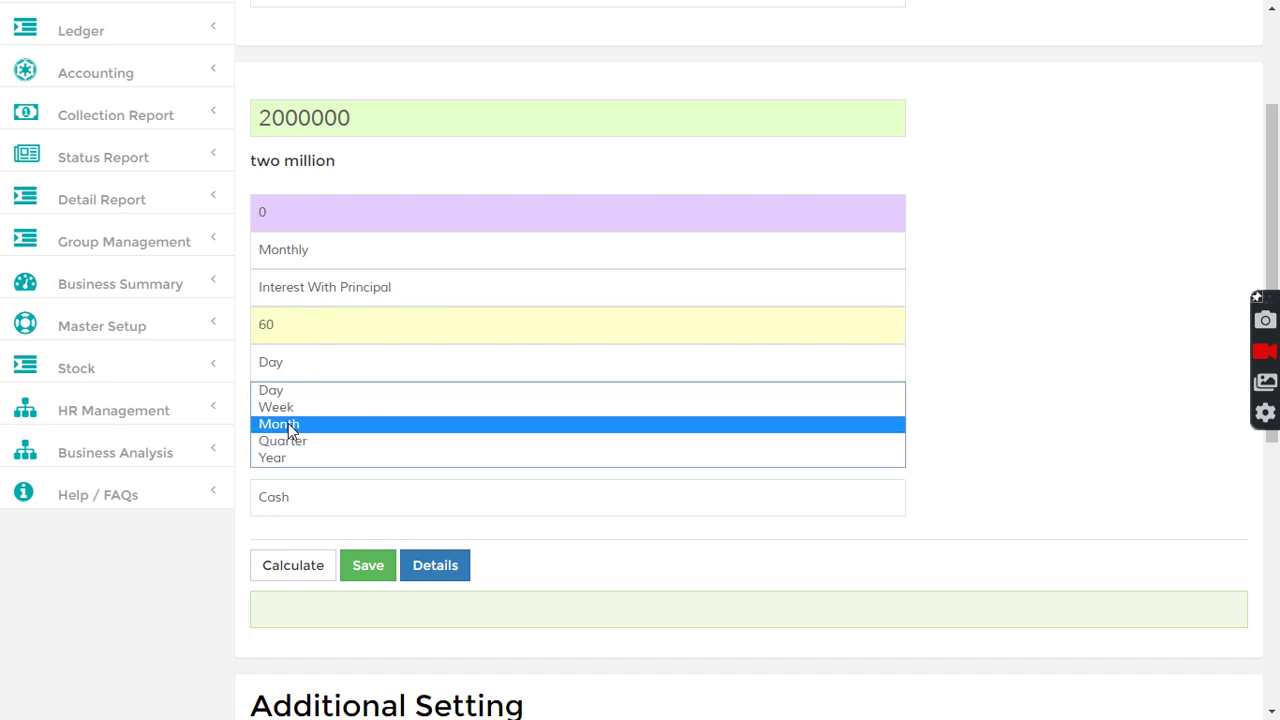
left_click(289, 424)
scroll(965, 410, "down", 3)
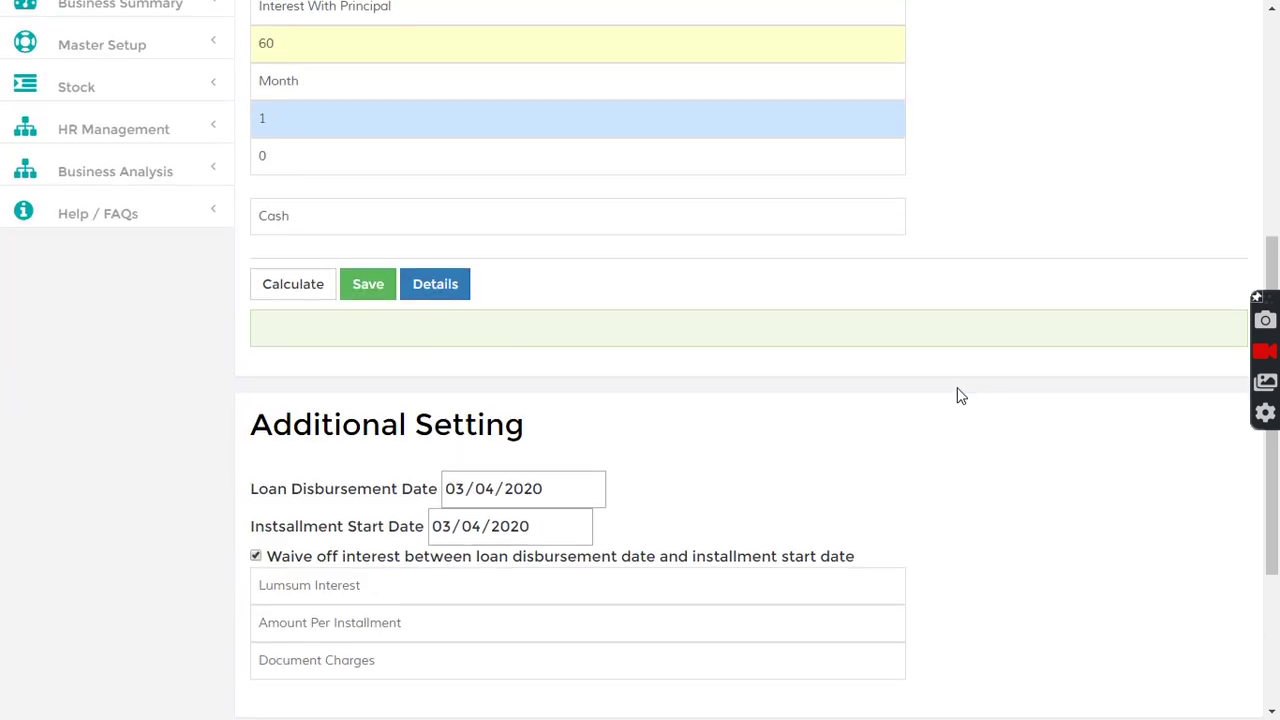
scroll(556, 392, "down", 2)
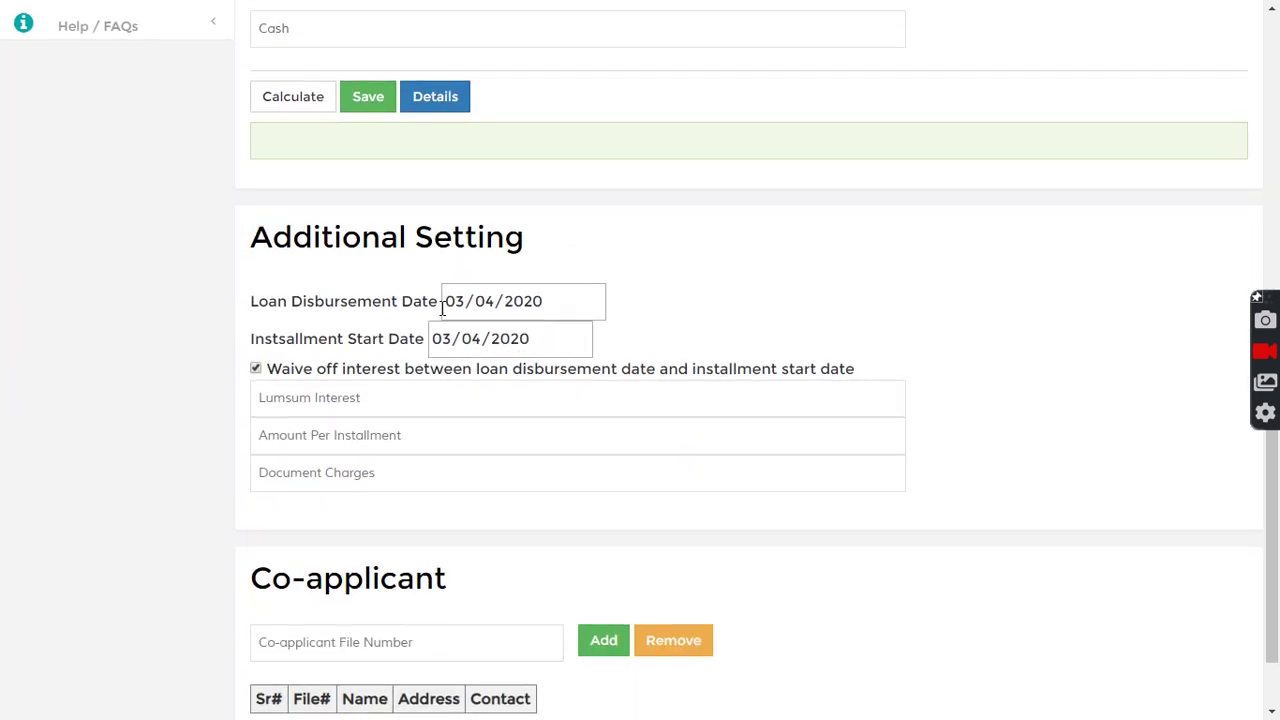
mouse_move(494, 488)
scroll(712, 290, "up", 1)
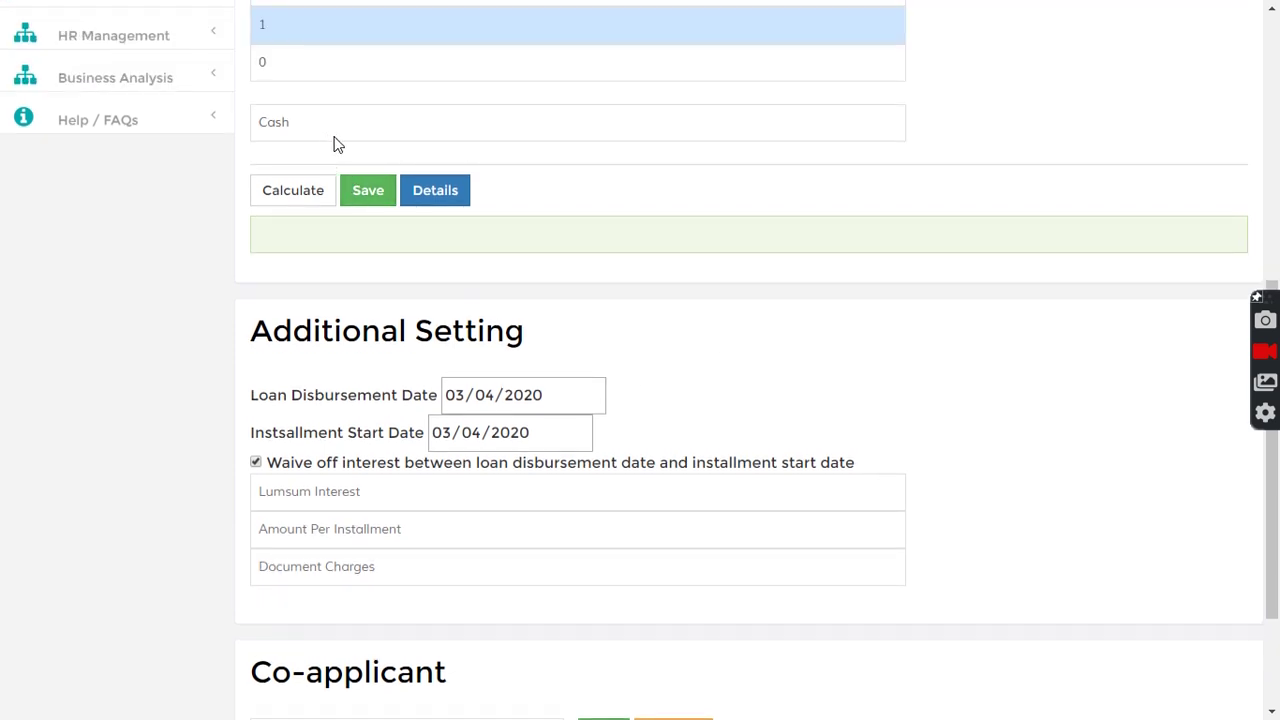
scroll(686, 200, "up", 2)
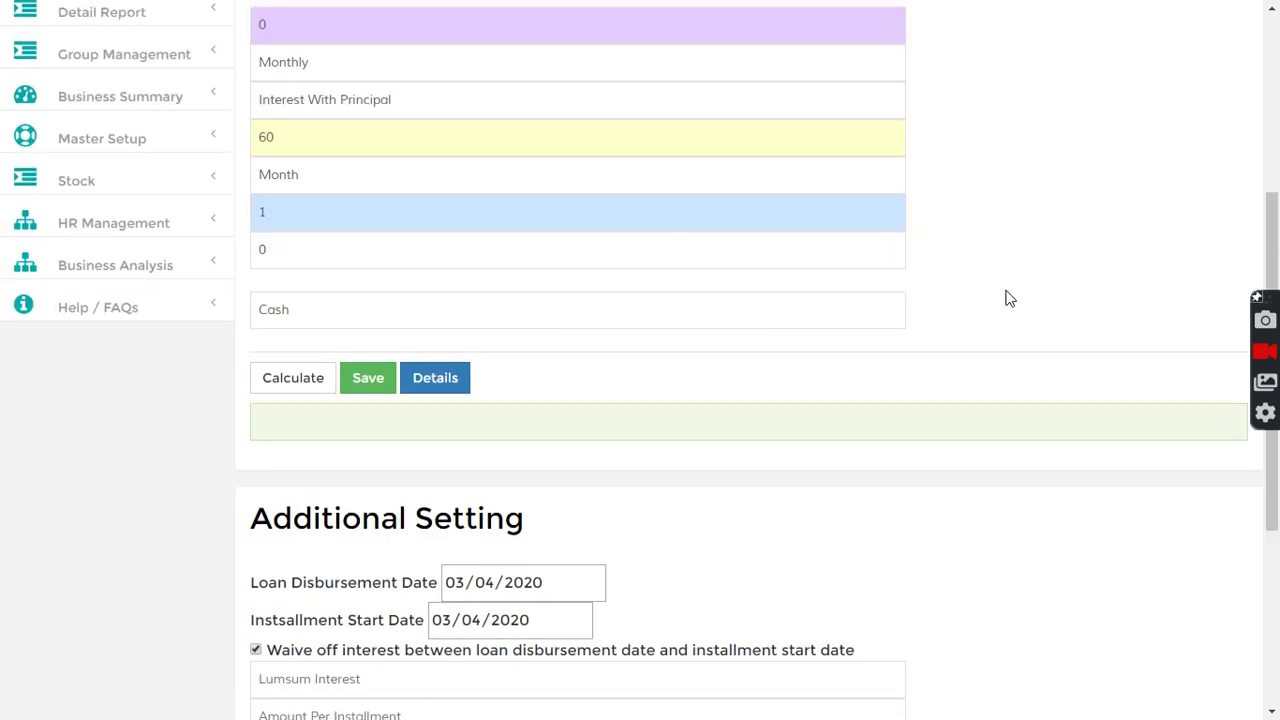
scroll(1008, 300, "up", 2)
left_click(411, 505)
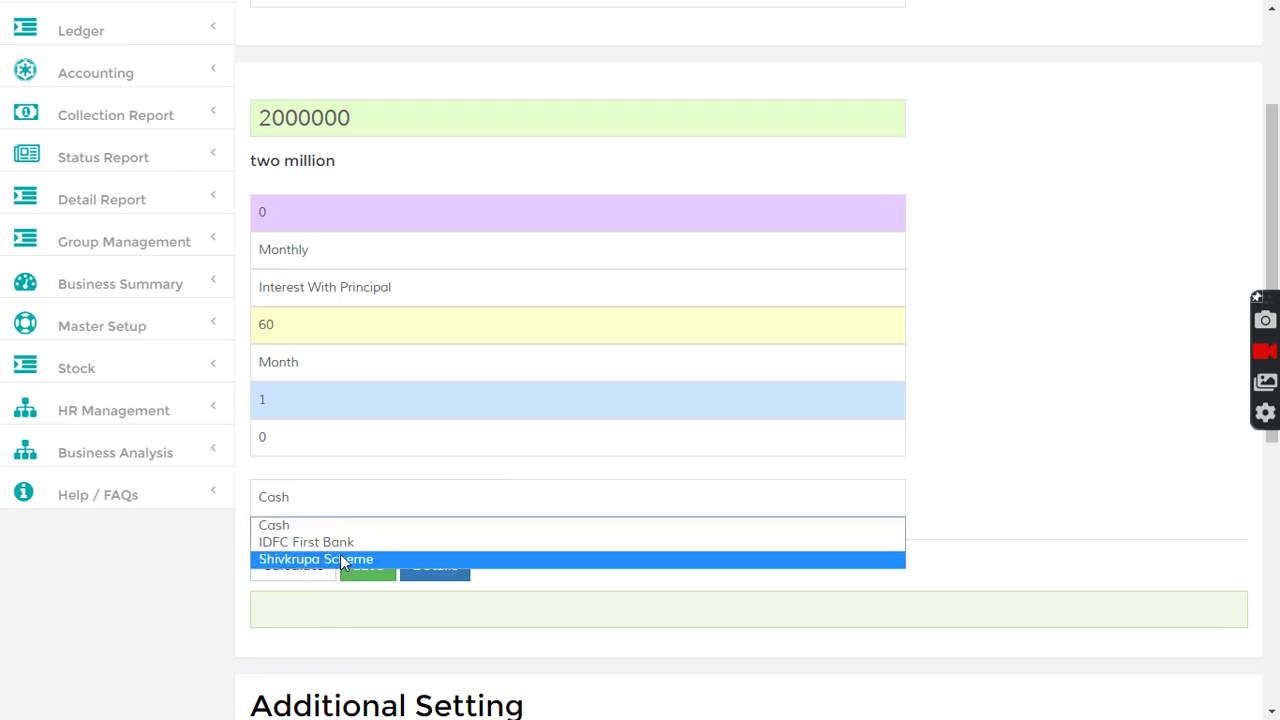
left_click(315, 559)
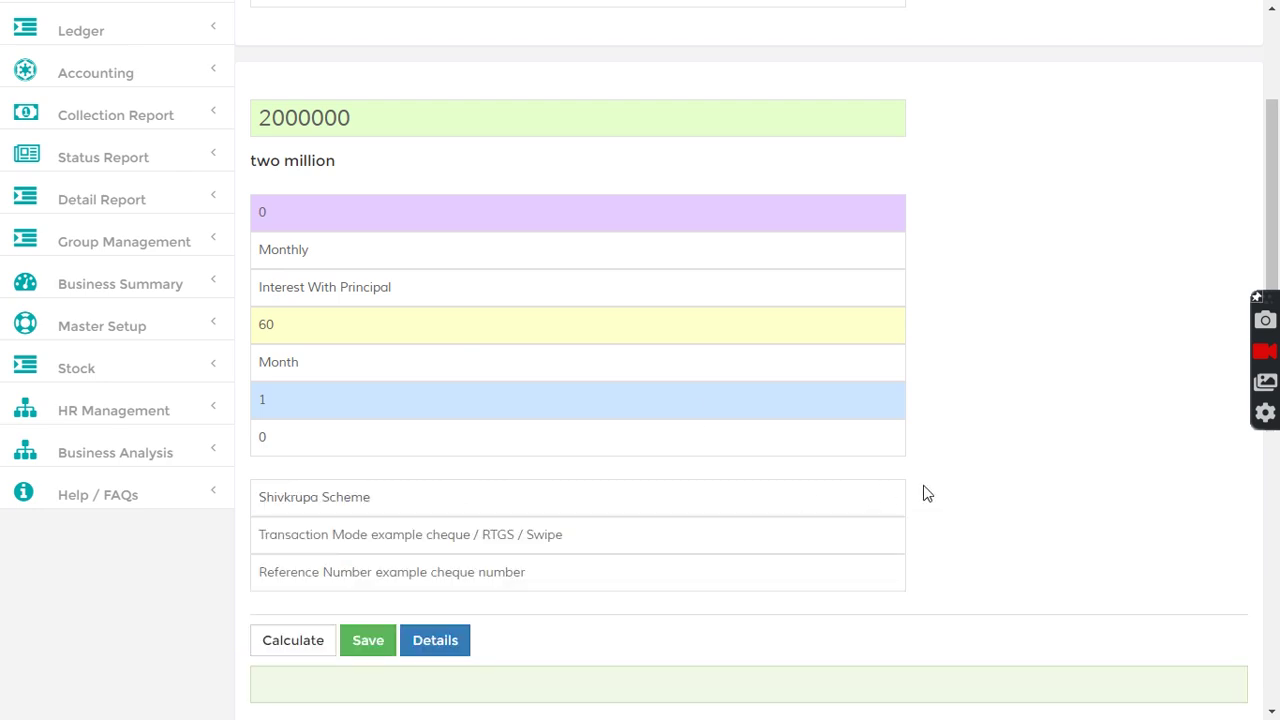
scroll(923, 491, "down", 1)
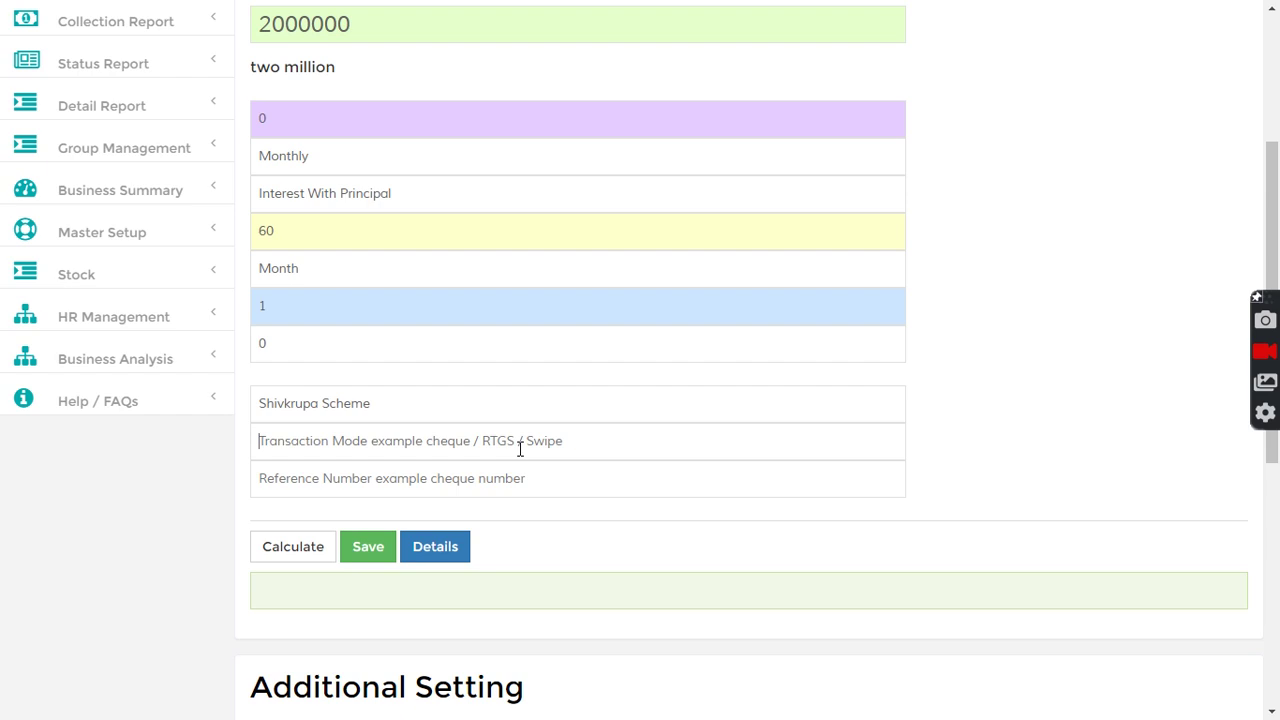
type("Building 7")
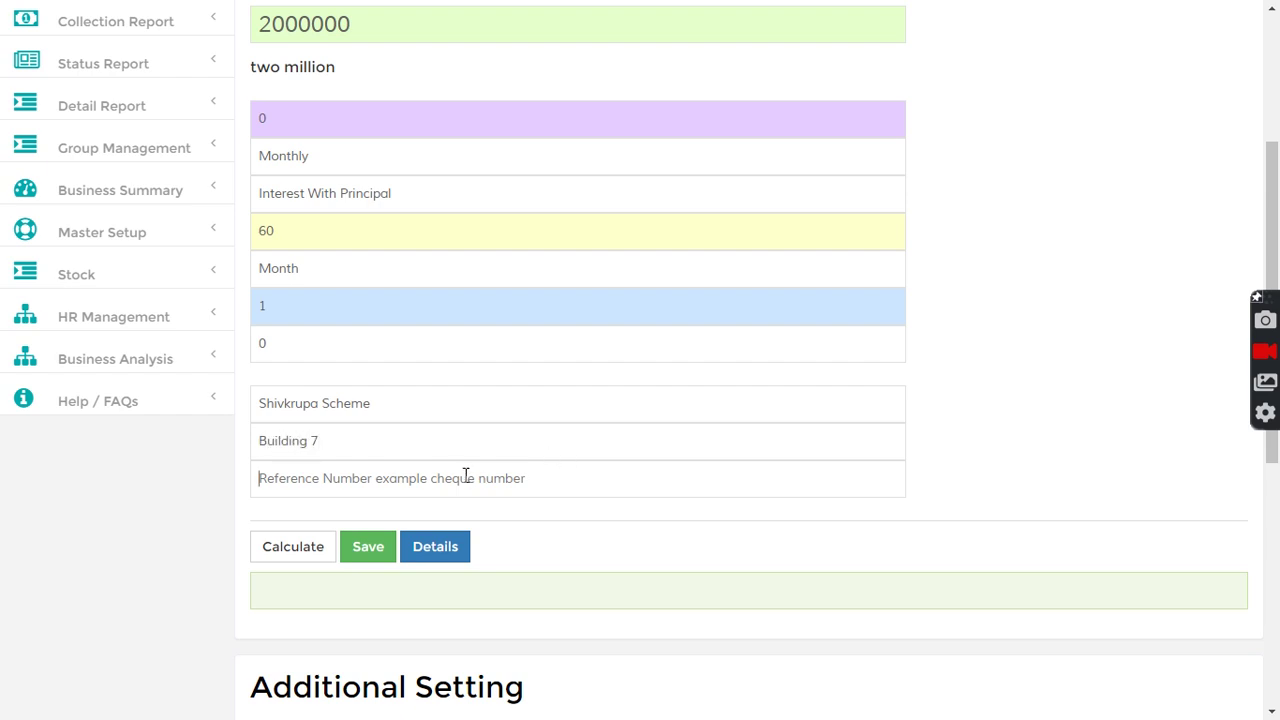
type("Flo")
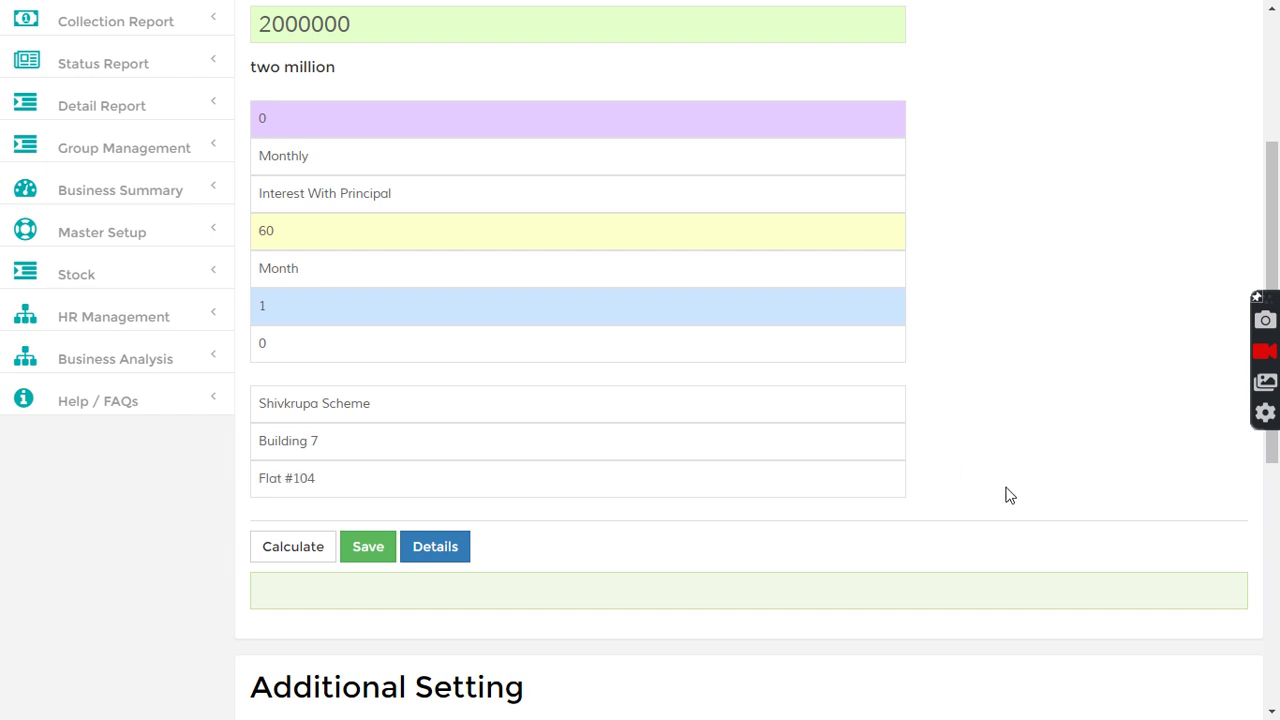
scroll(1006, 494, "down", 3)
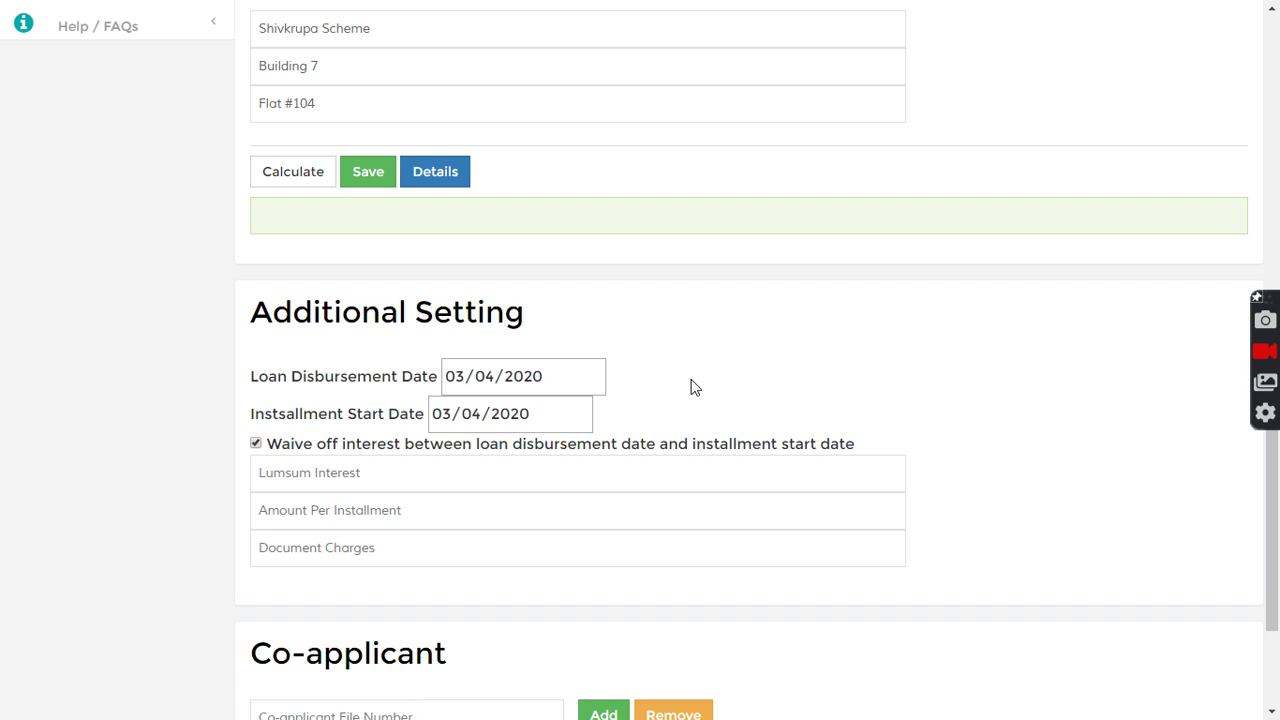
Step: Add co-applicant file number F-5 to the loan's co-applicant table
scroll(689, 408, "down", 2)
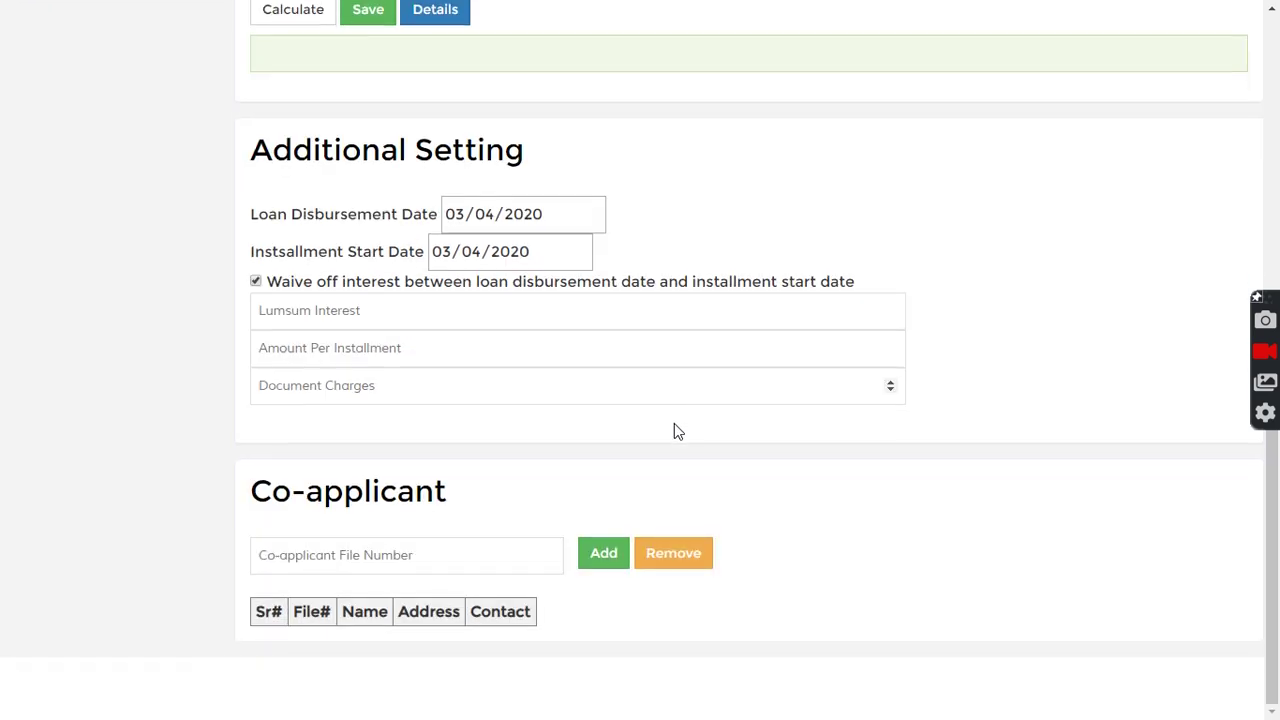
left_click(388, 547)
type("f-")
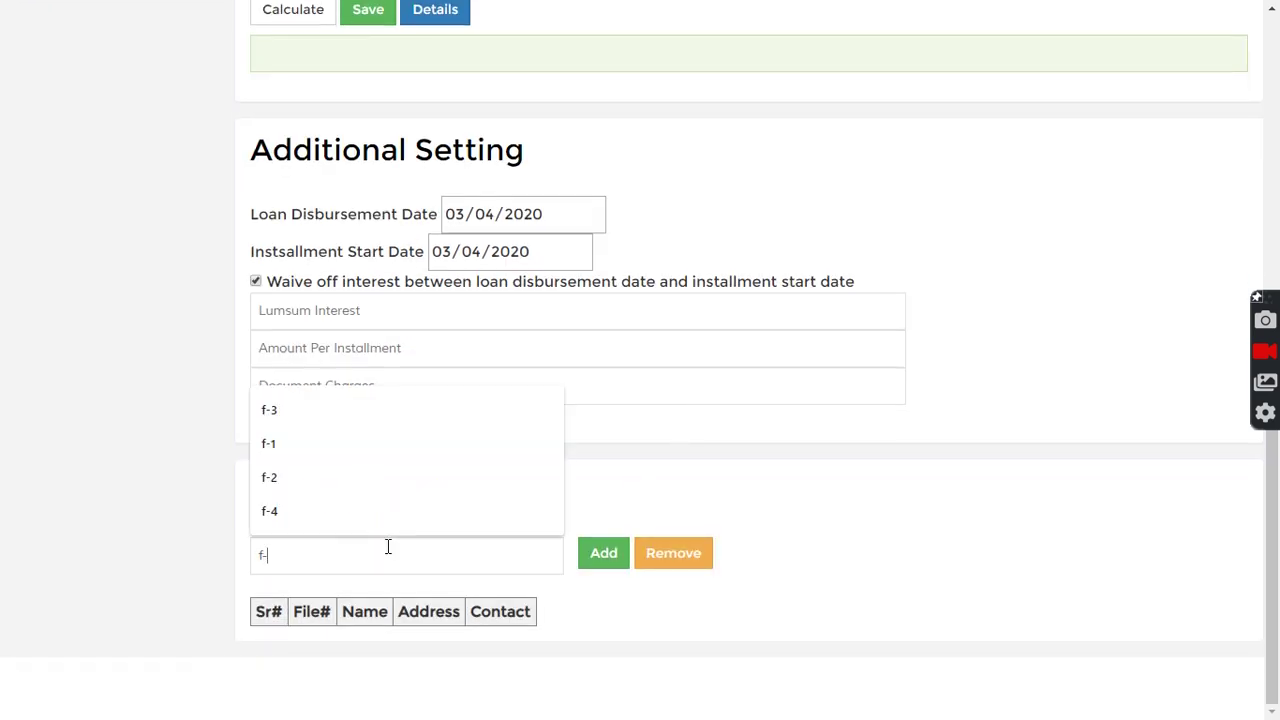
type("5")
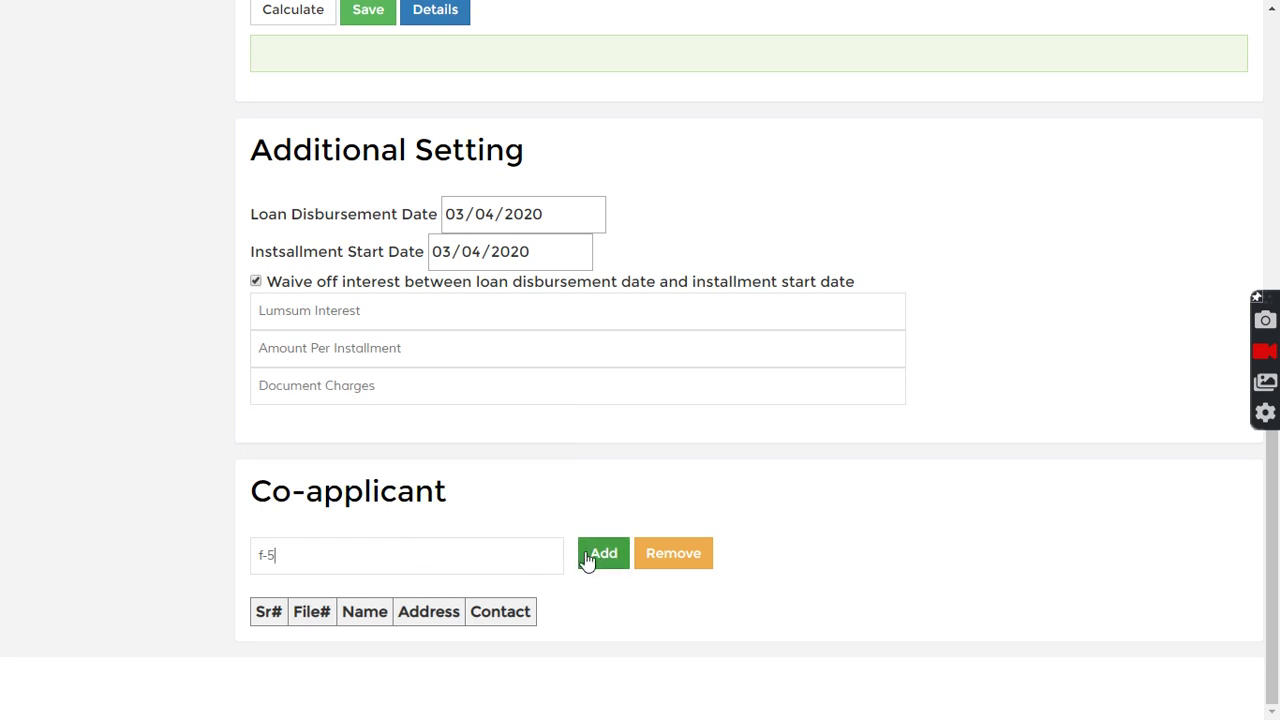
left_click(588, 560)
scroll(565, 611, "down", 1)
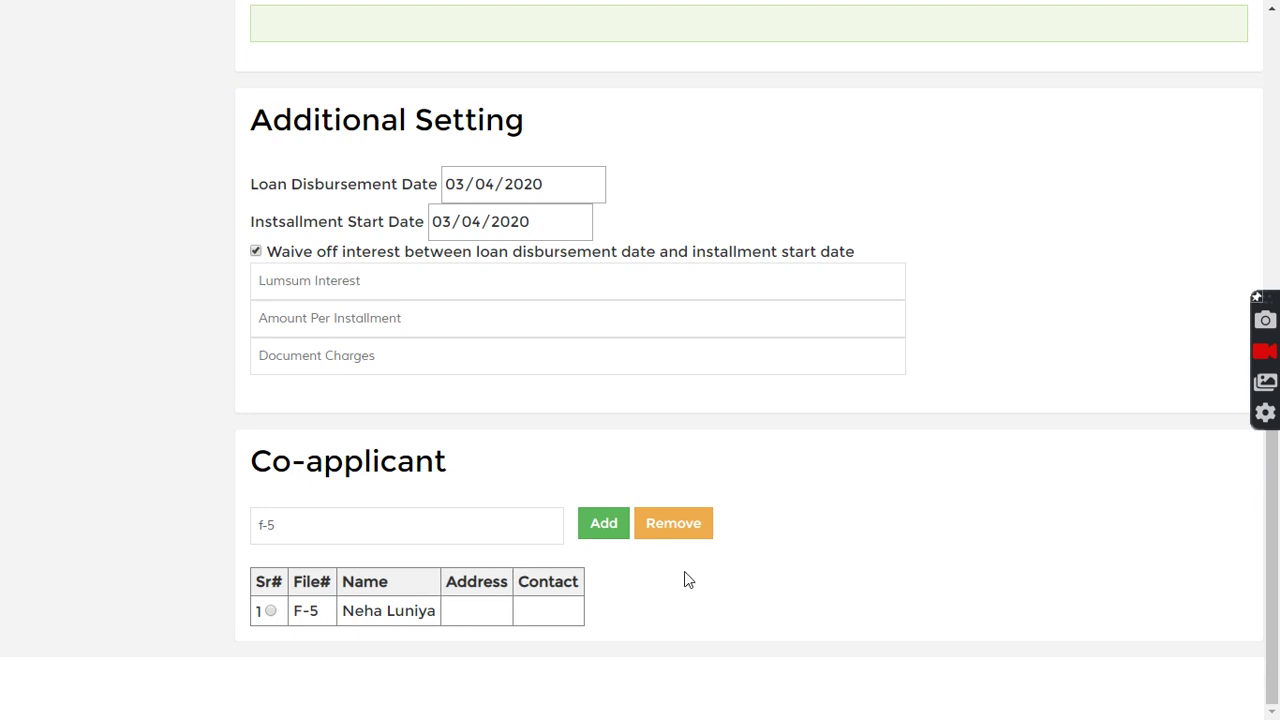
scroll(684, 571, "up", 6)
Step: Calculate the loan, giving a 33,333 monthly installment
scroll(675, 575, "down", 3)
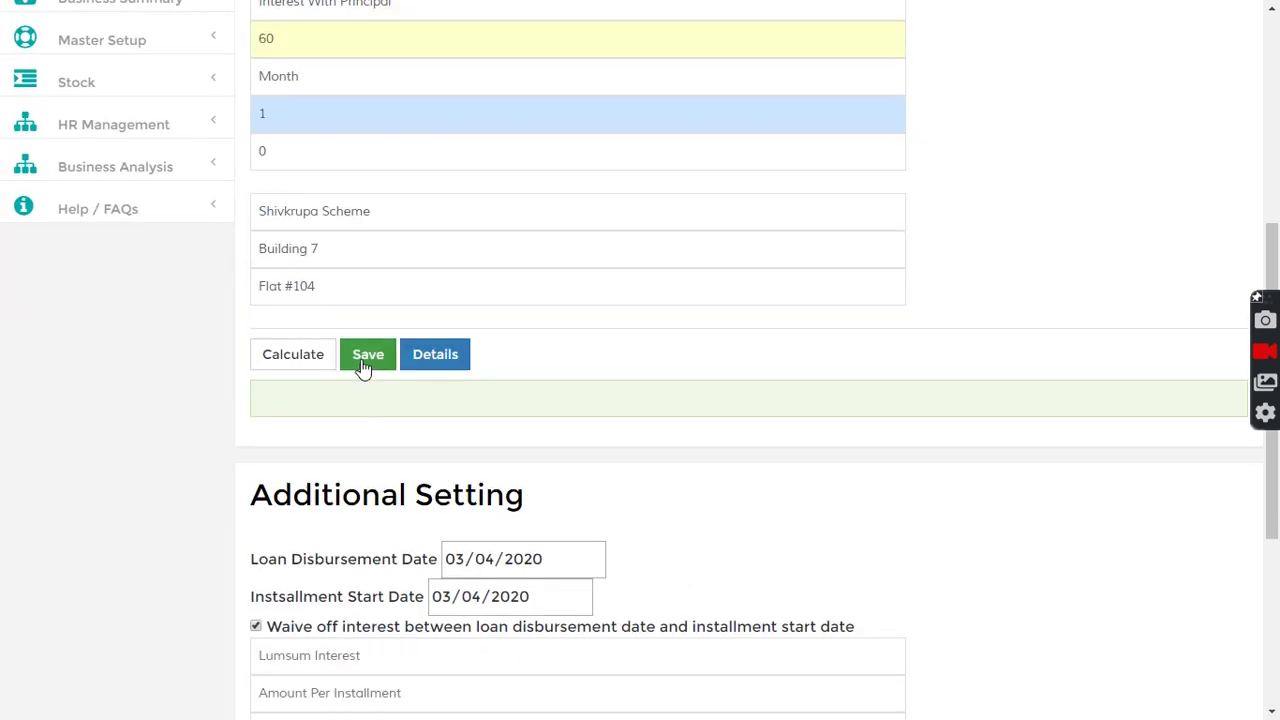
left_click(291, 360)
left_click_drag(453, 397, 487, 397)
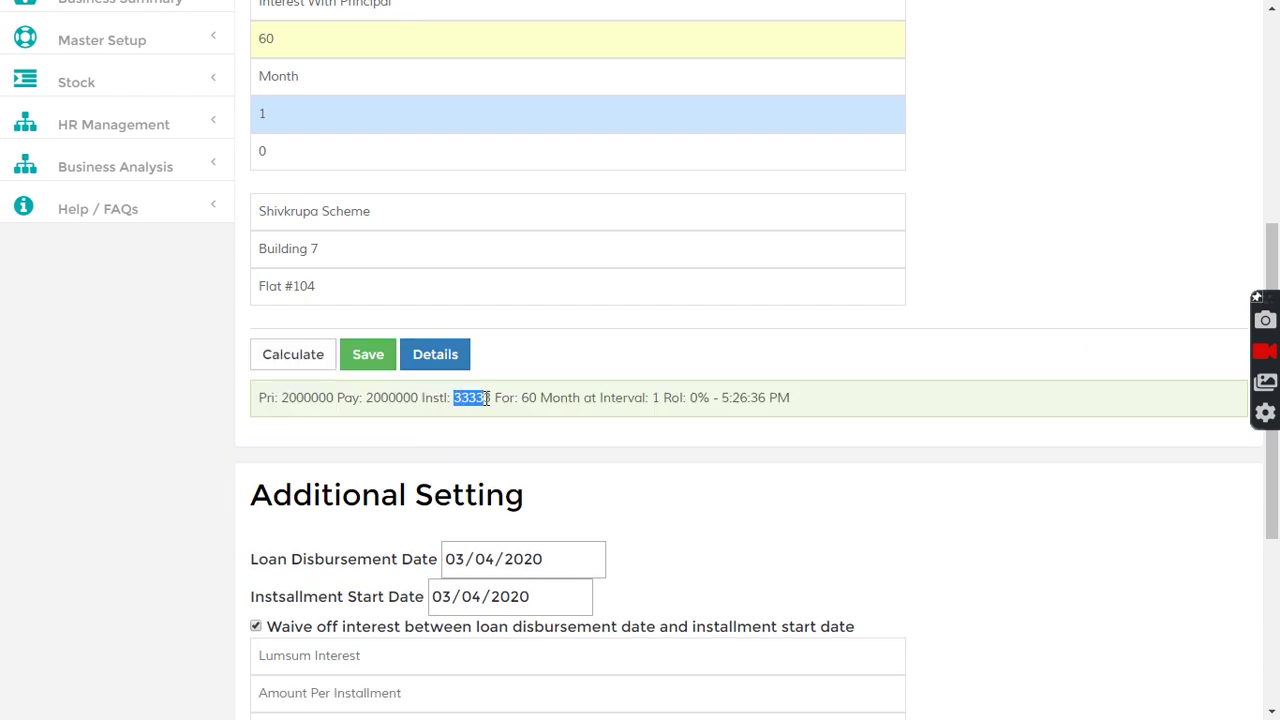
left_click(594, 397)
left_click_drag(604, 398, 742, 400)
left_click(746, 403)
mouse_move(640, 397)
left_mouse_down()
mouse_move(737, 397)
mouse_move(240, 403)
left_mouse_up()
left_click(806, 398)
scroll(447, 446, "up", 3)
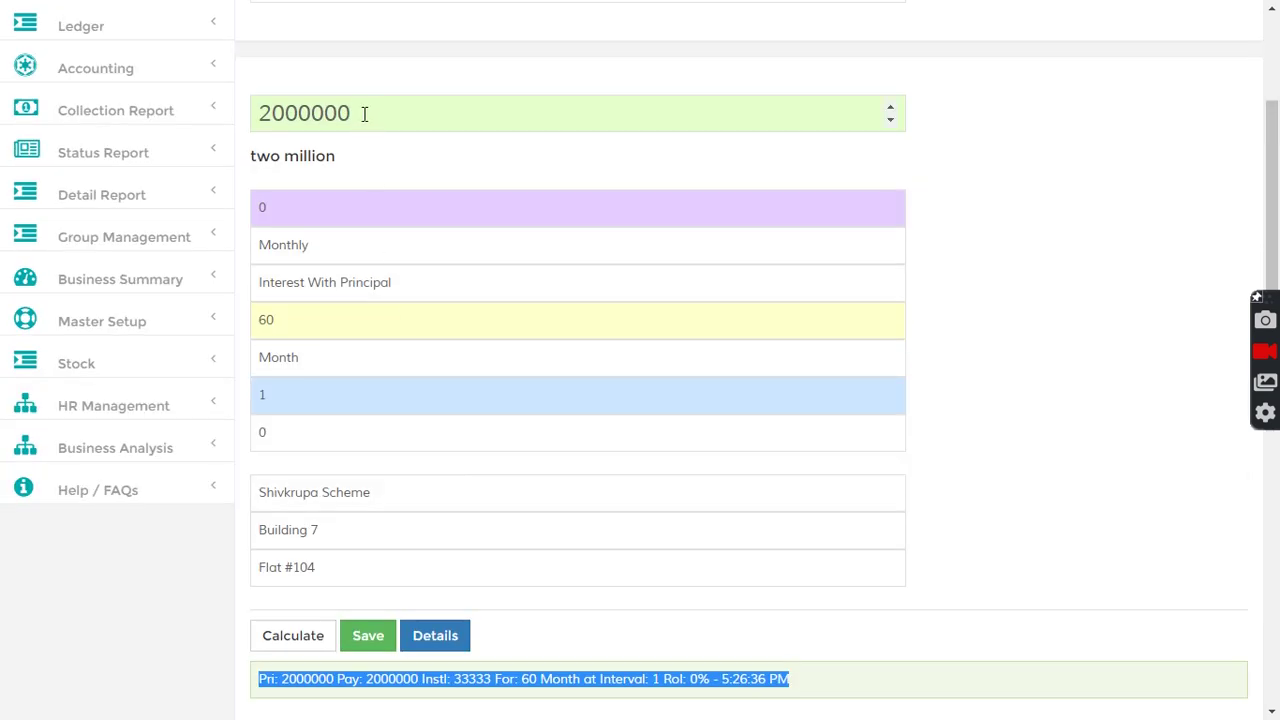
left_click(958, 285)
scroll(938, 360, "down", 2)
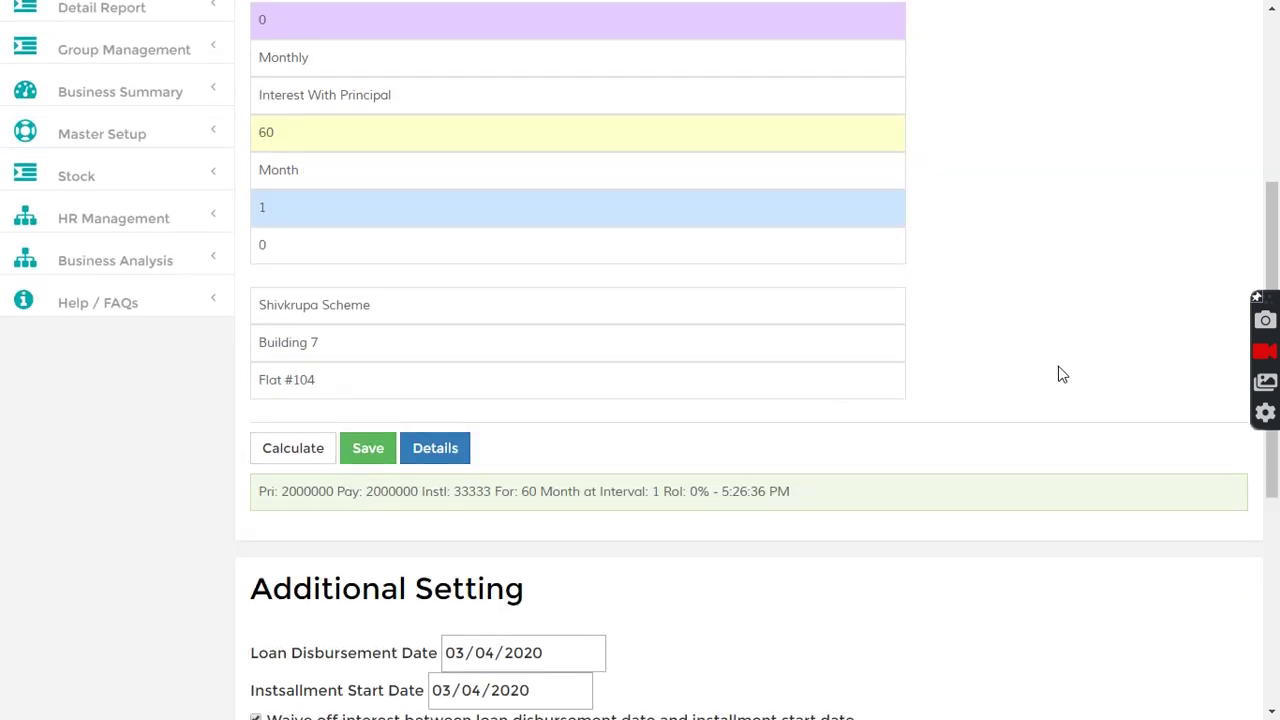
scroll(1046, 360, "down", 2)
Step: Save the loan as Loan #8 and look it up by searching 8
left_click(363, 268)
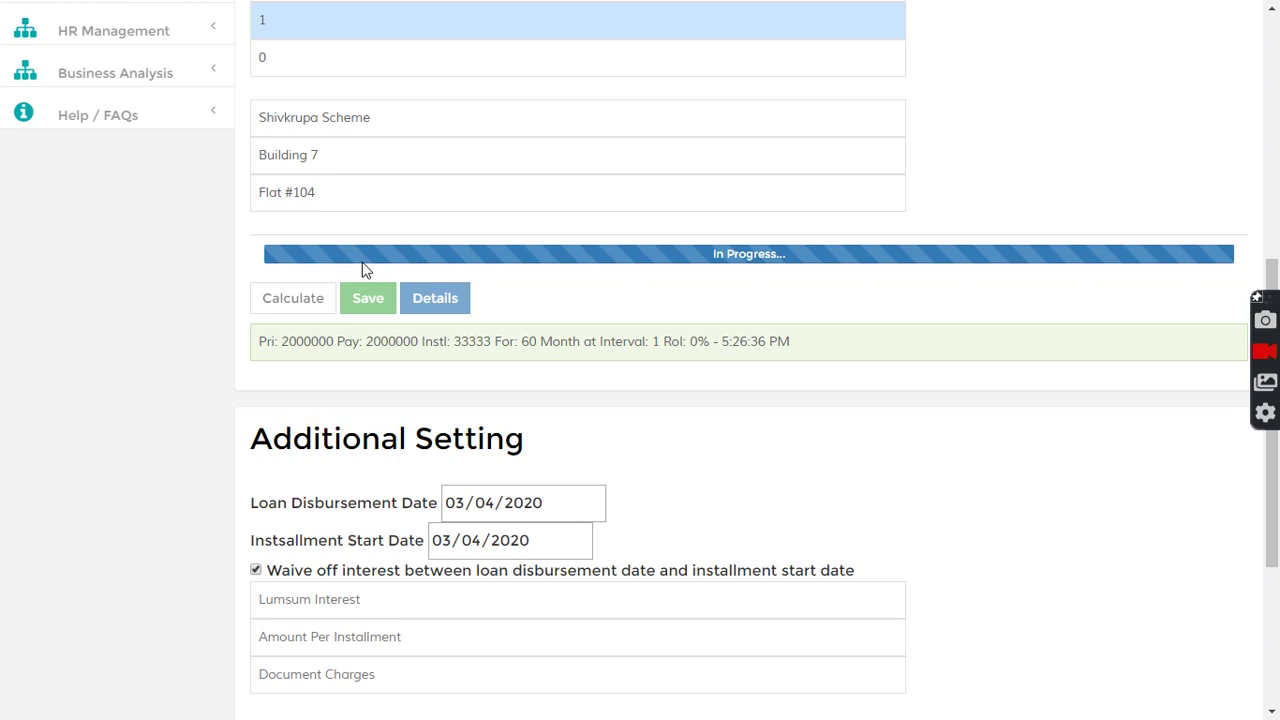
left_click_drag(266, 305, 338, 305)
scroll(466, 386, "up", 5)
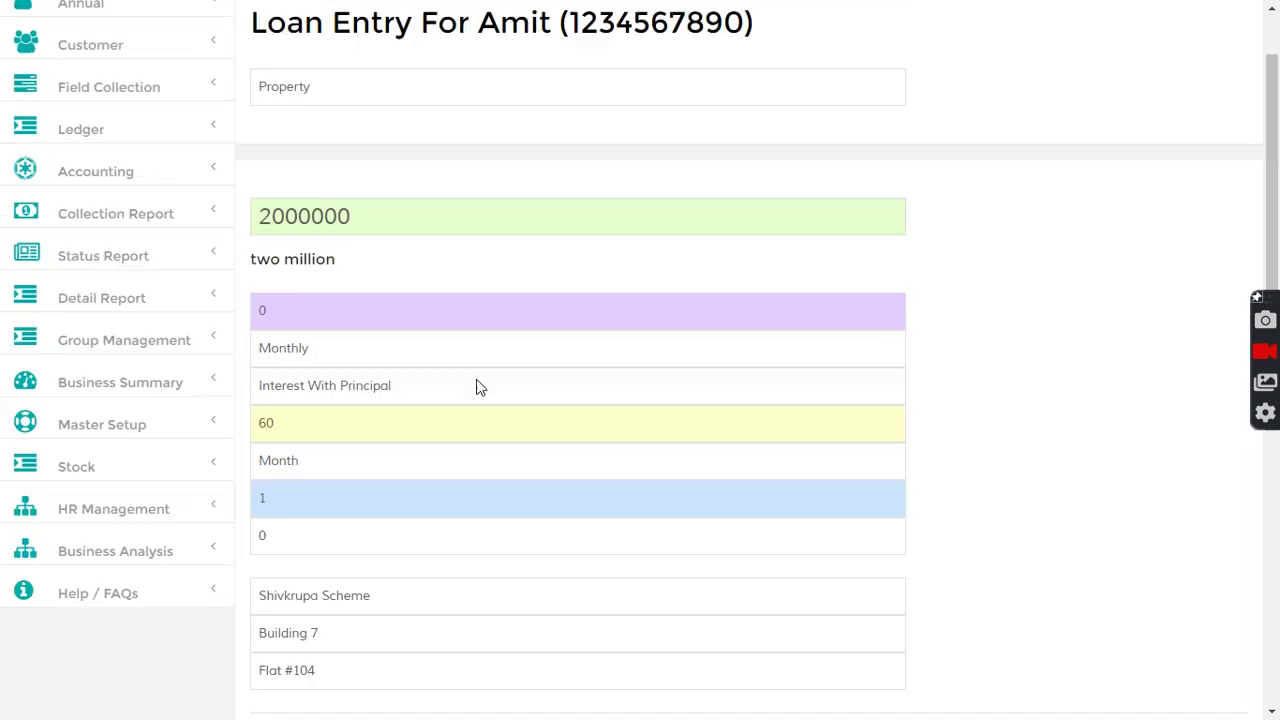
scroll(477, 386, "up", 1)
left_click(350, 32)
type("8")
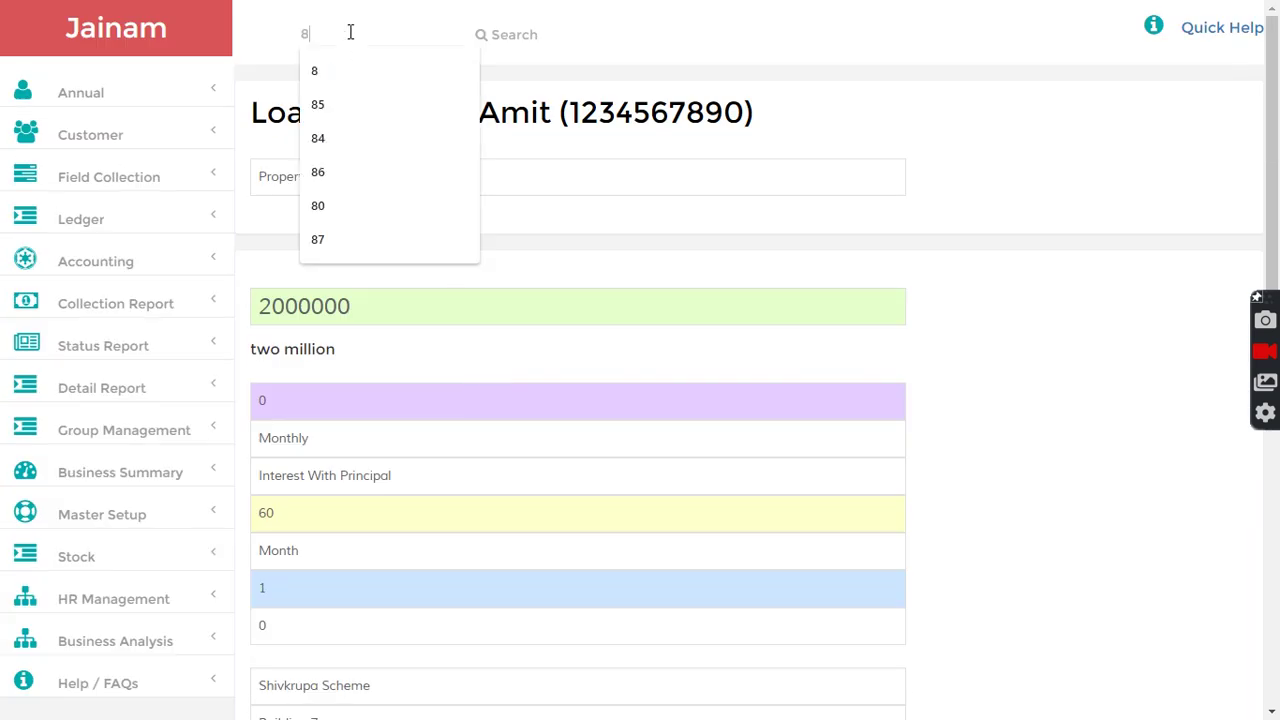
left_click(512, 36)
scroll(659, 369, "down", 2)
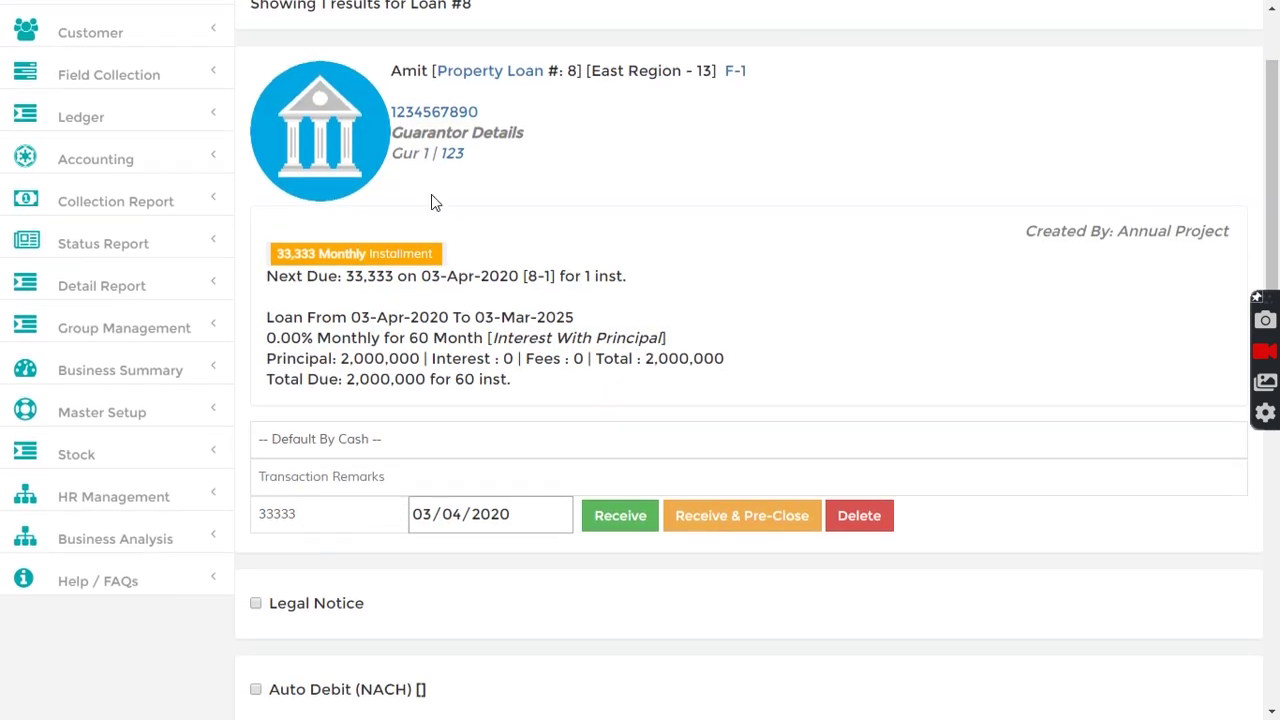
Step: Show Loan #8's installment tracker with its 60 installments of 33,333
scroll(526, 406, "down", 3)
scroll(469, 414, "down", 3)
left_click(320, 302)
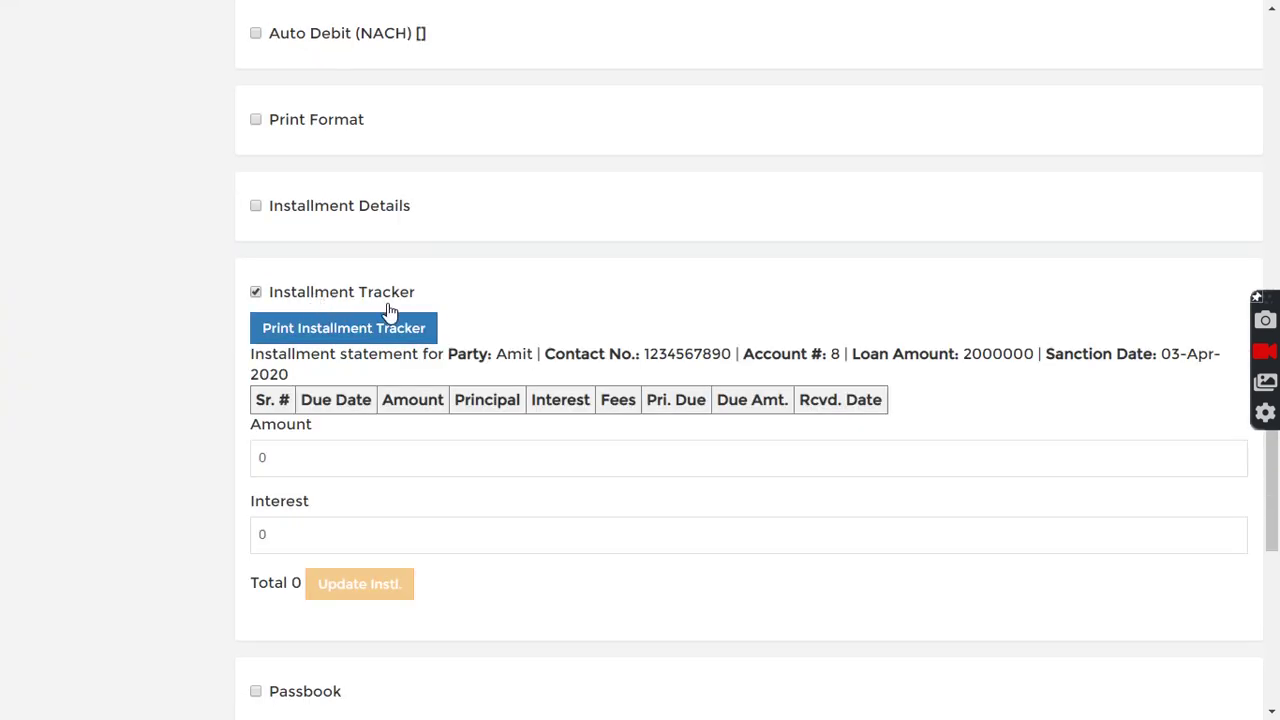
scroll(500, 420, "down", 4)
scroll(700, 460, "down", 4)
scroll(1120, 450, "down", 2)
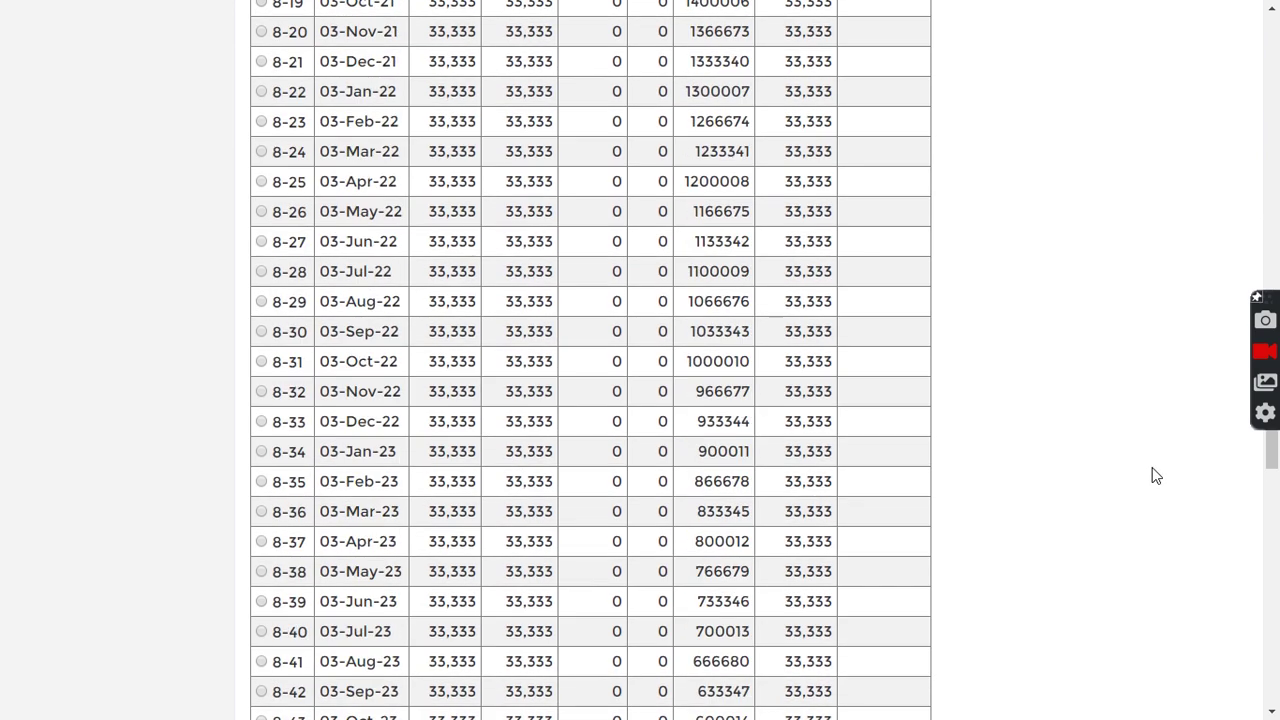
scroll(1154, 474, "down", 6)
scroll(900, 470, "down", 3)
scroll(643, 458, "down", 3)
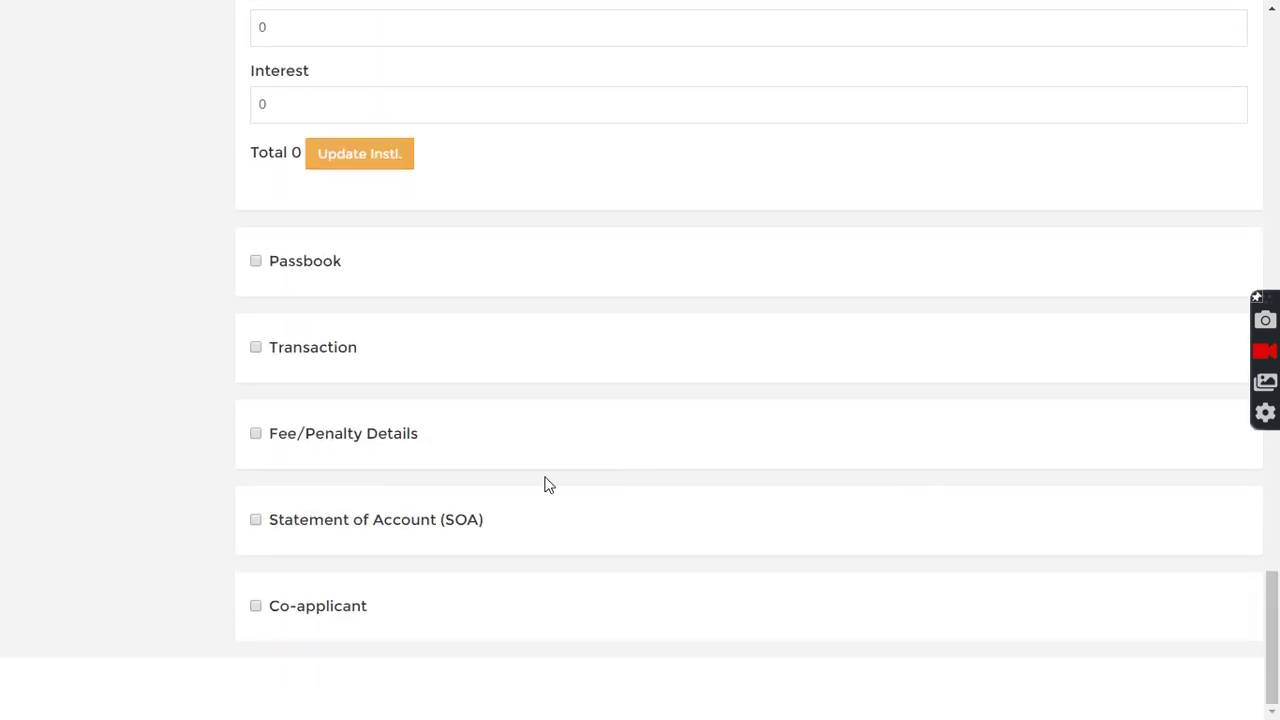
Step: Show the linked co-applicant's profile card for Loan #8
left_click(256, 607)
scroll(451, 520, "down", 3)
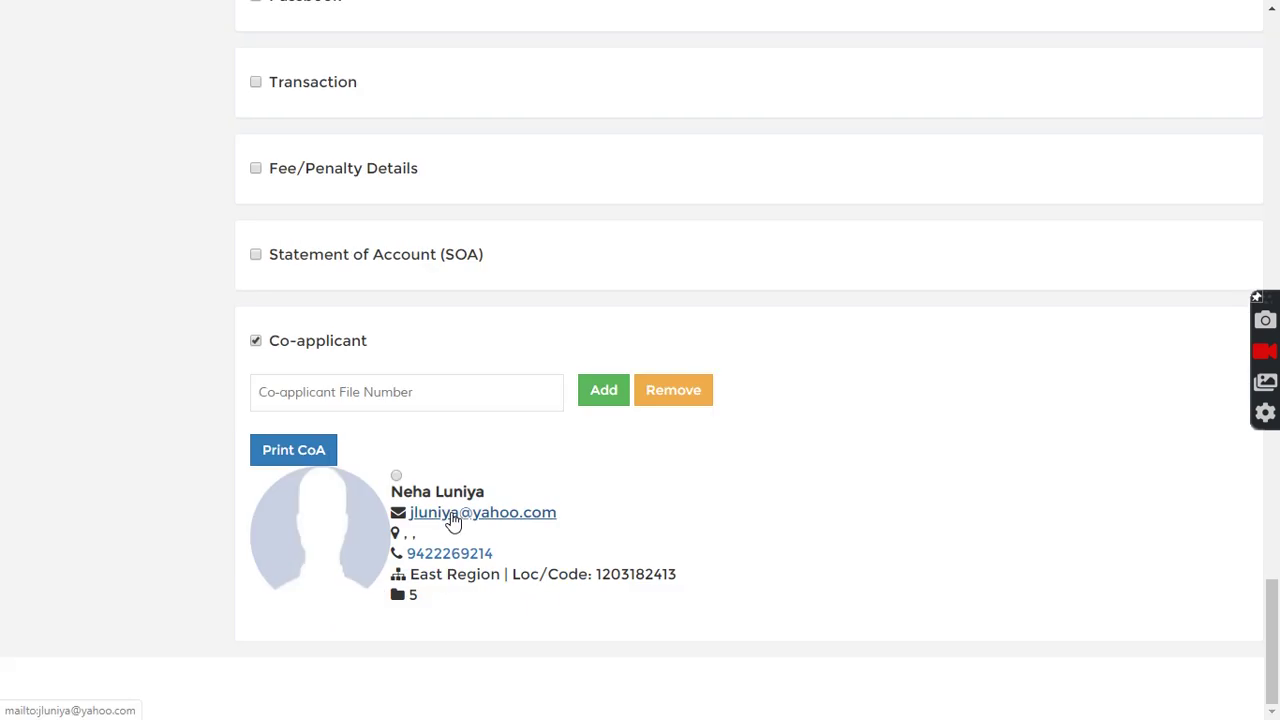
scroll(581, 470, "up", 5)
scroll(581, 470, "up", 3)
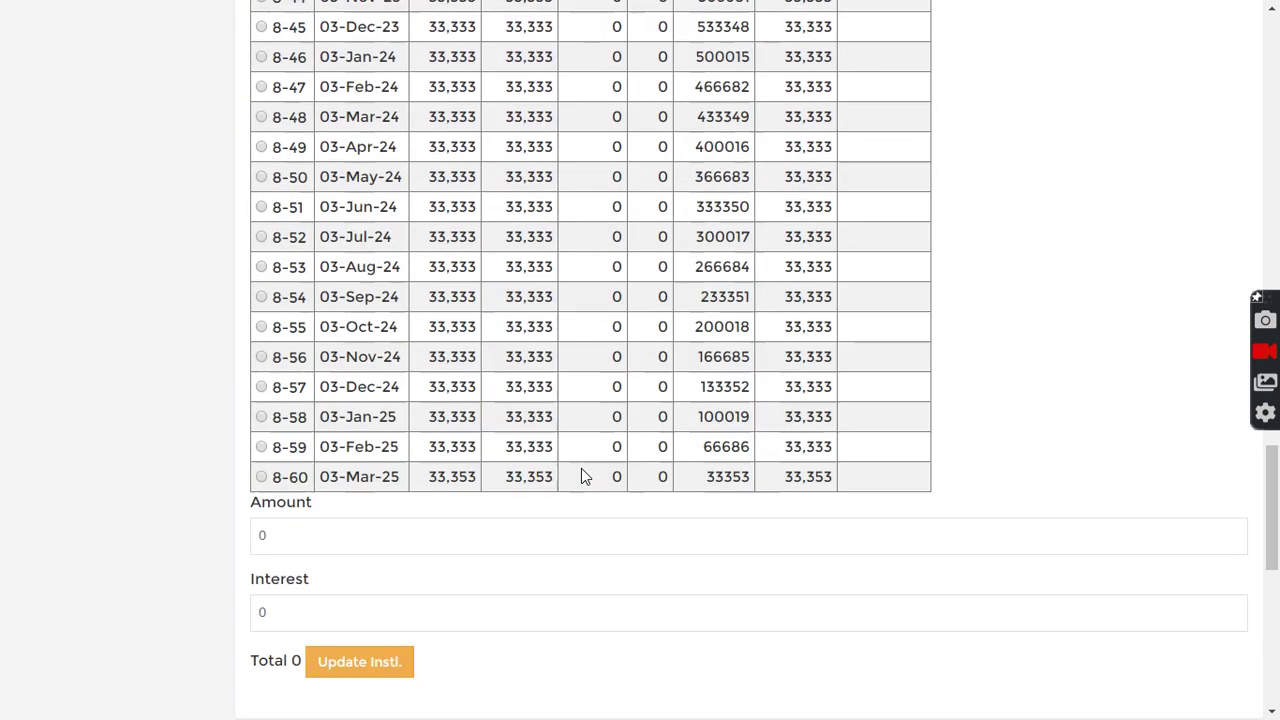
scroll(585, 477, "up", 2)
scroll(585, 477, "up", 3)
scroll(585, 477, "up", 5)
scroll(585, 477, "up", 5)
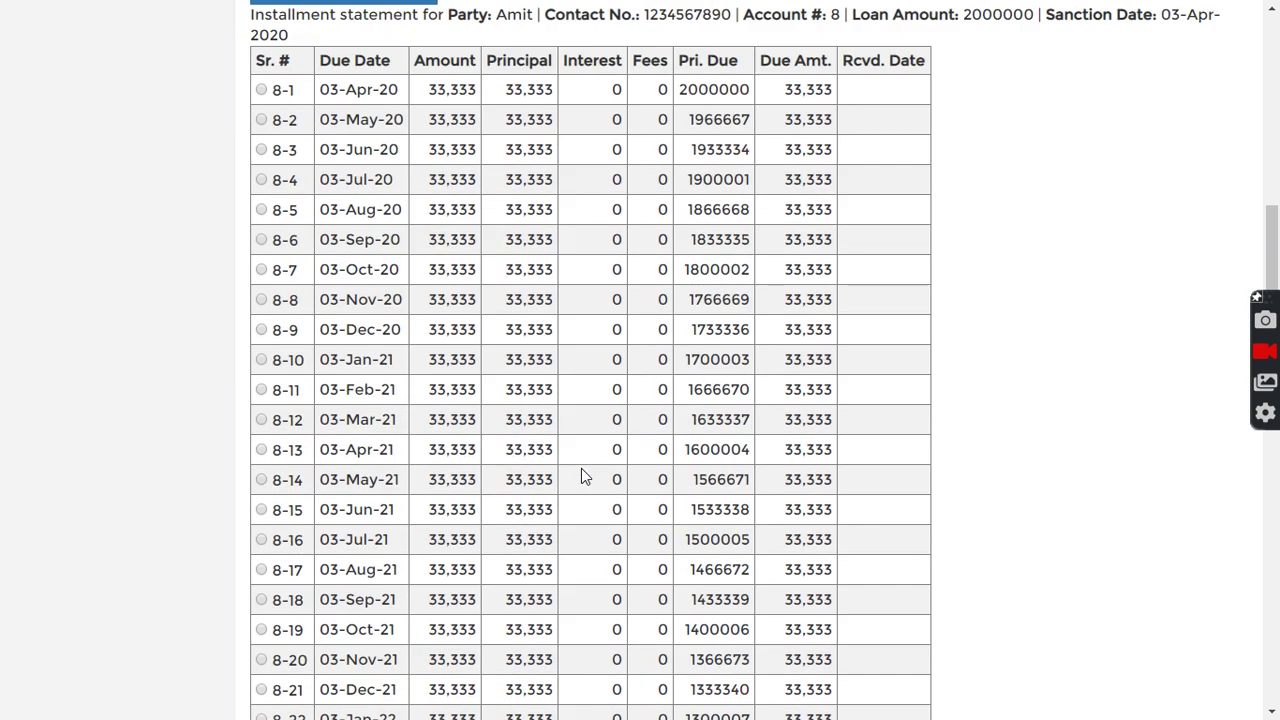
scroll(581, 468, "up", 2)
left_click_drag(429, 277, 564, 274)
left_click(564, 285)
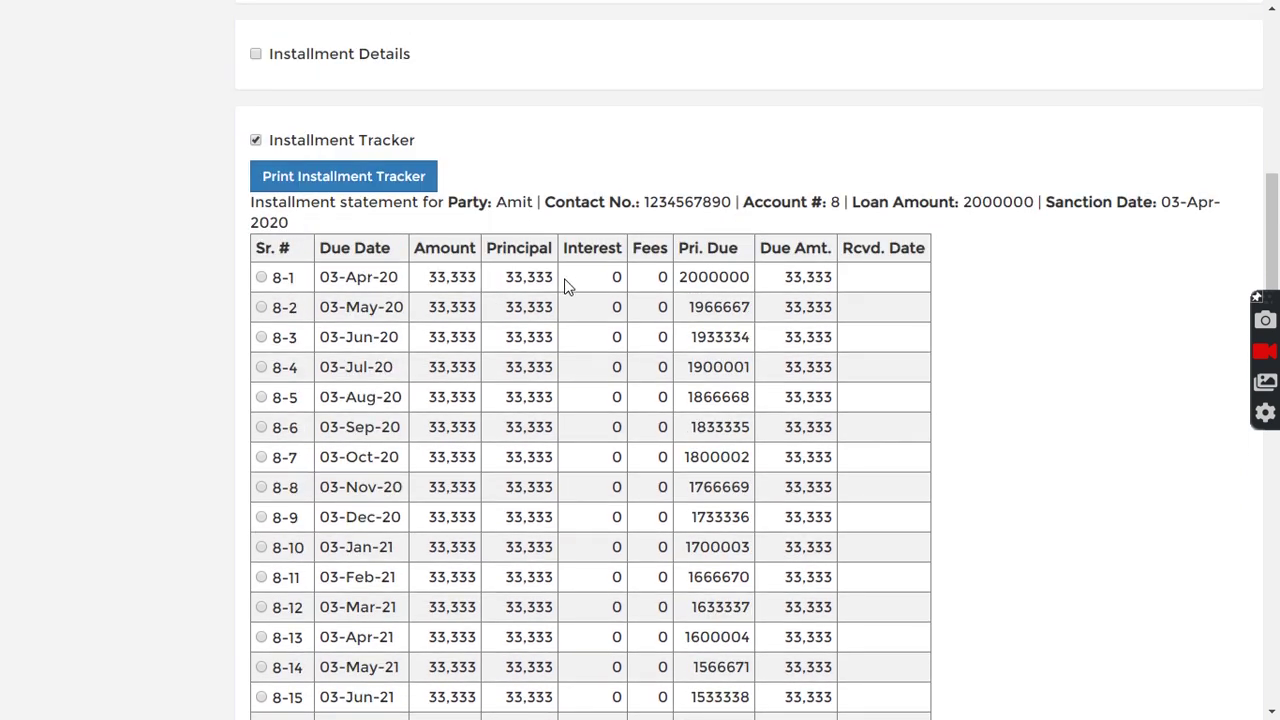
scroll(565, 290, "down", 7)
scroll(568, 310, "down", 10)
scroll(560, 316, "down", 4)
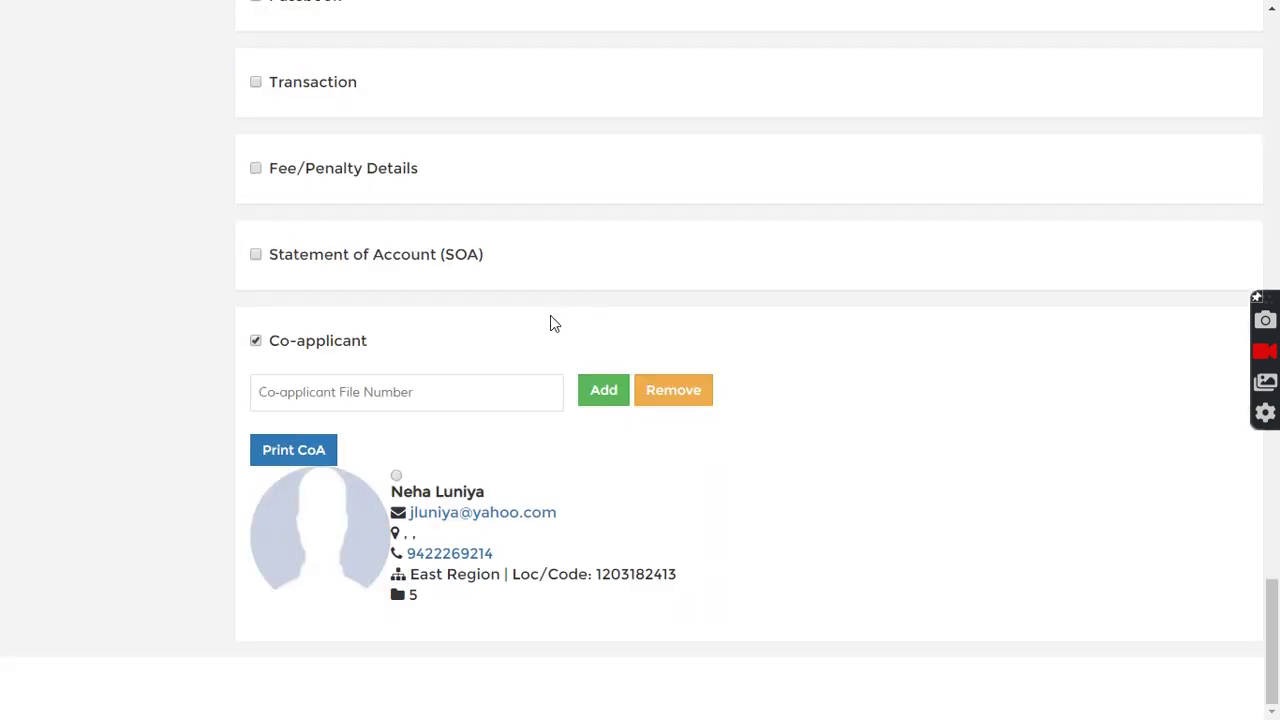
Step: Add a 500 late-fee penalty dated 06/04/2020 with a payment-delay narration
left_click(258, 169)
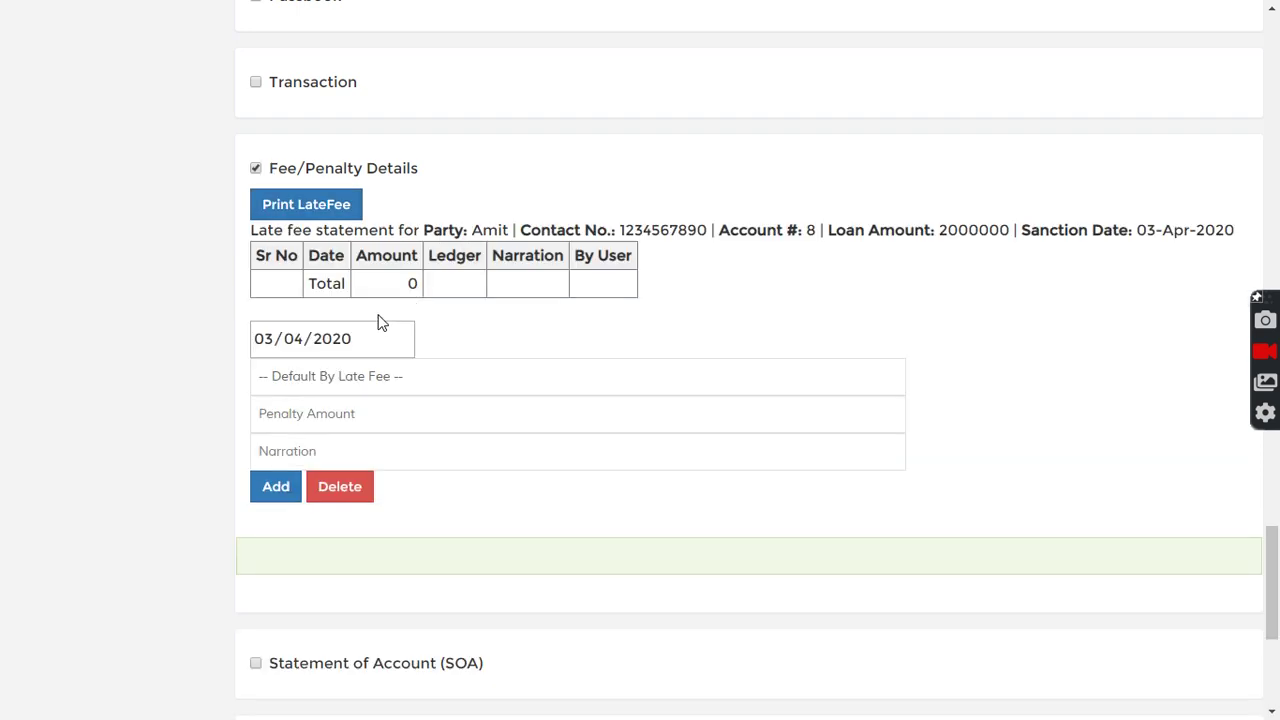
left_click(403, 340)
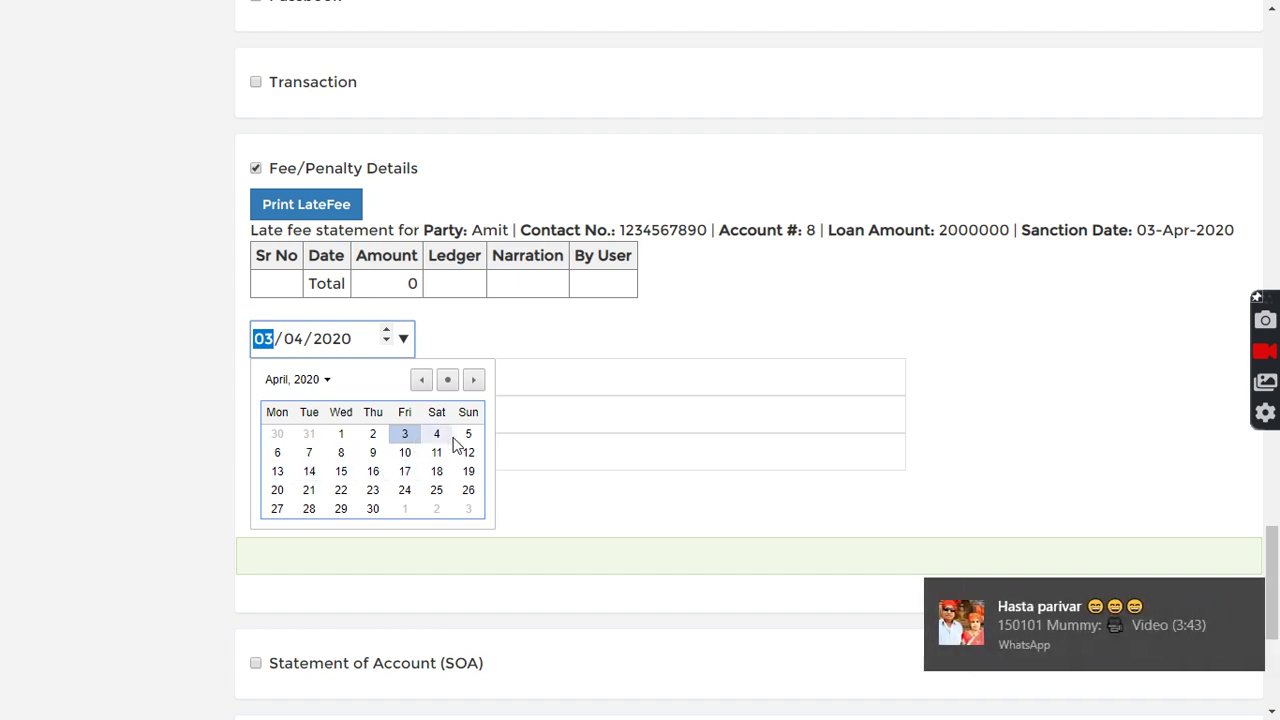
left_click(277, 453)
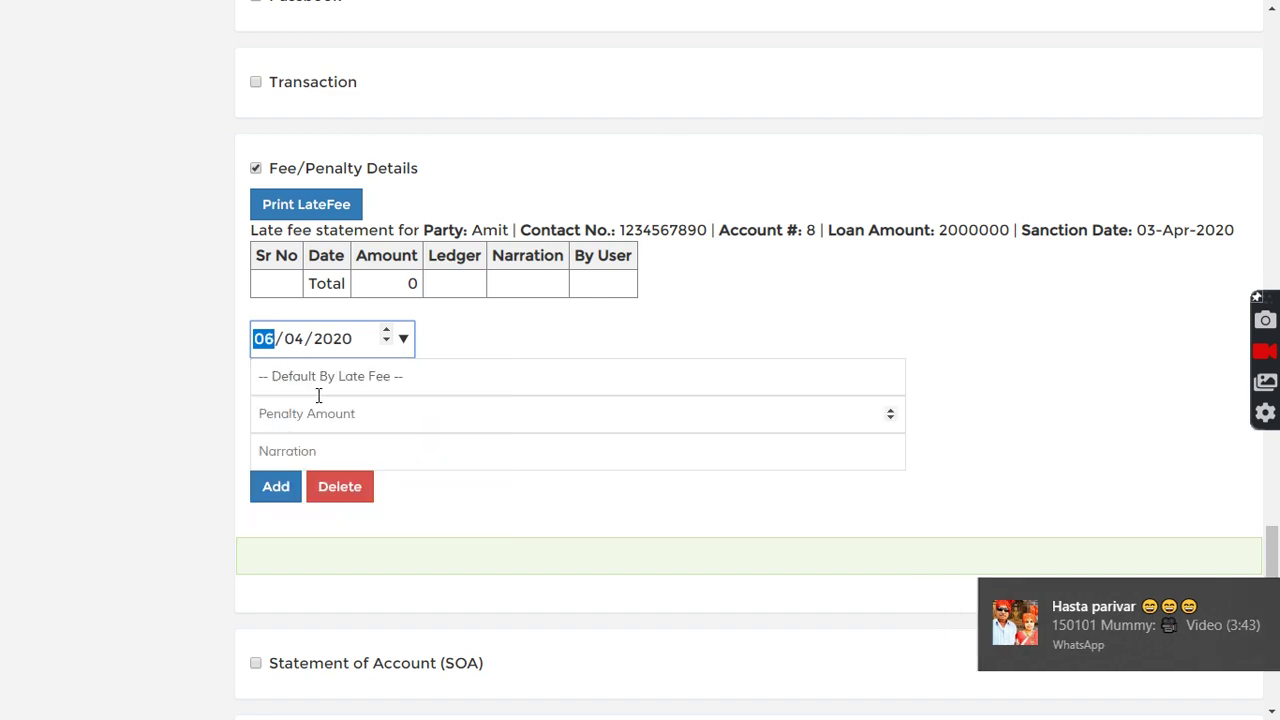
left_click(330, 414)
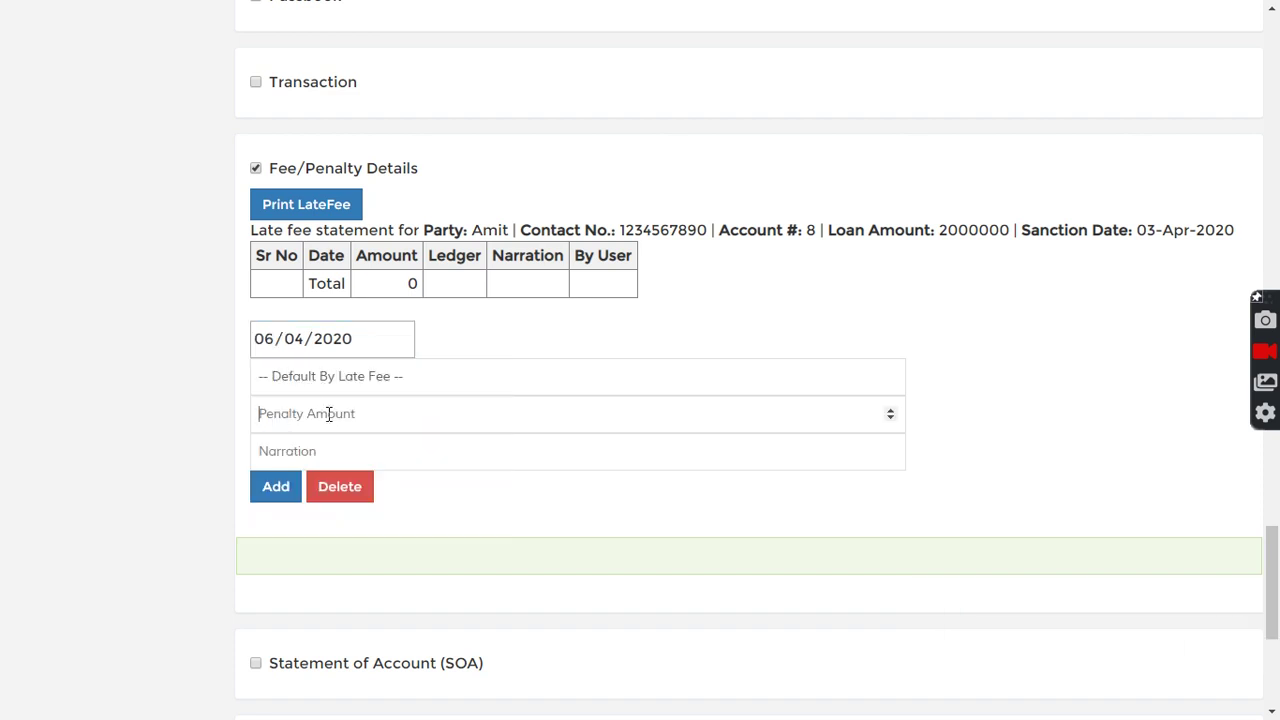
type("500")
left_click(314, 461)
type("pen")
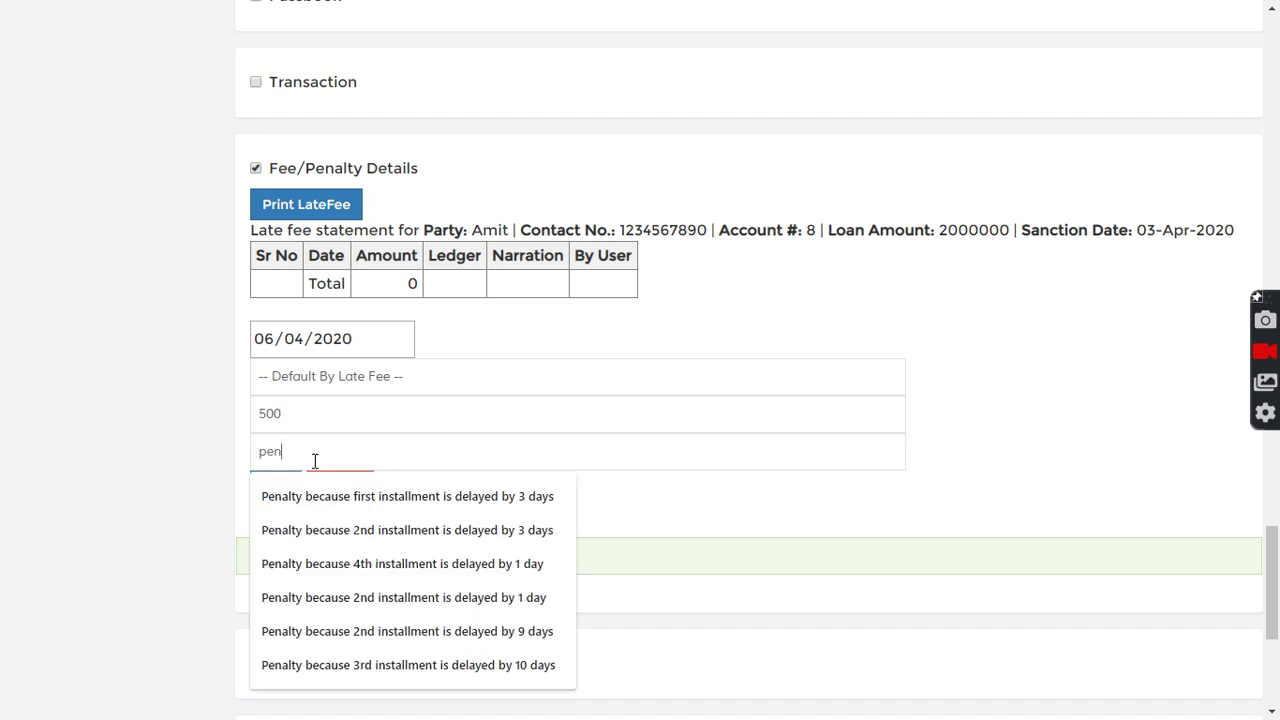
key("BackSpace")
type("payment delaed")
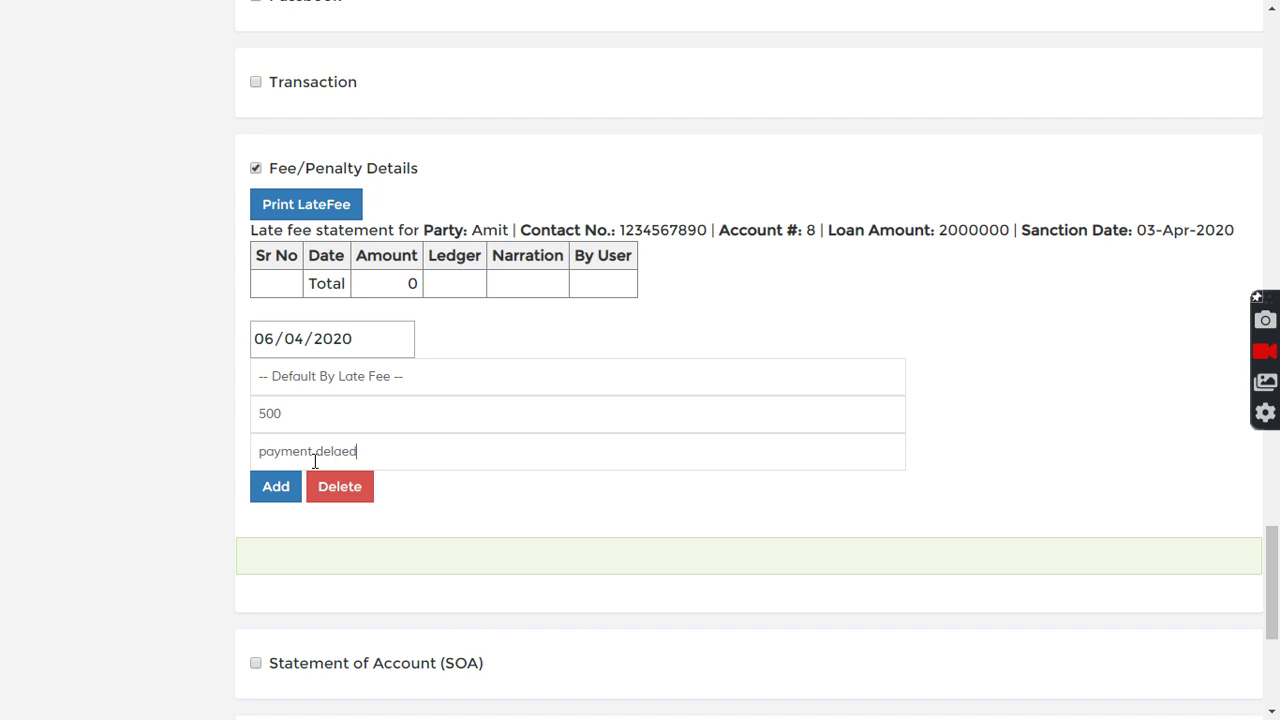
left_click(272, 489)
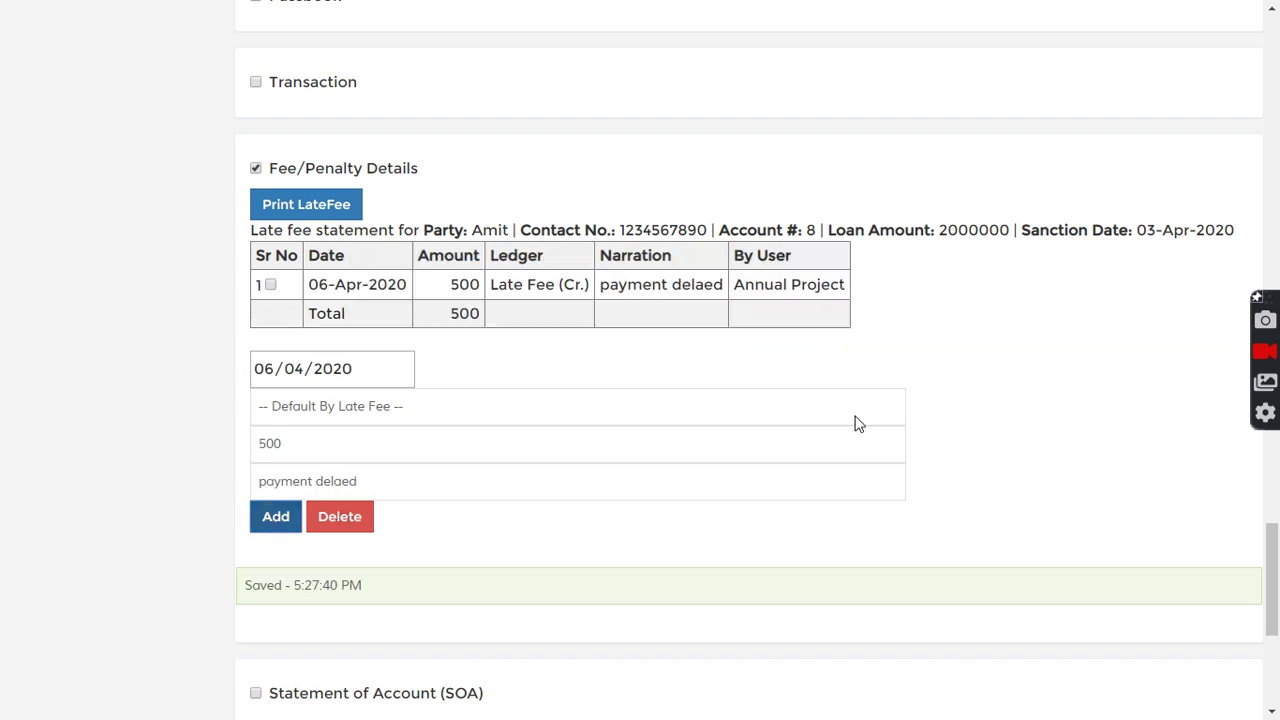
Step: Reopen Loan #8 by searching 8 and confirm its Fees line shows 500
scroll(927, 400, "up", 5)
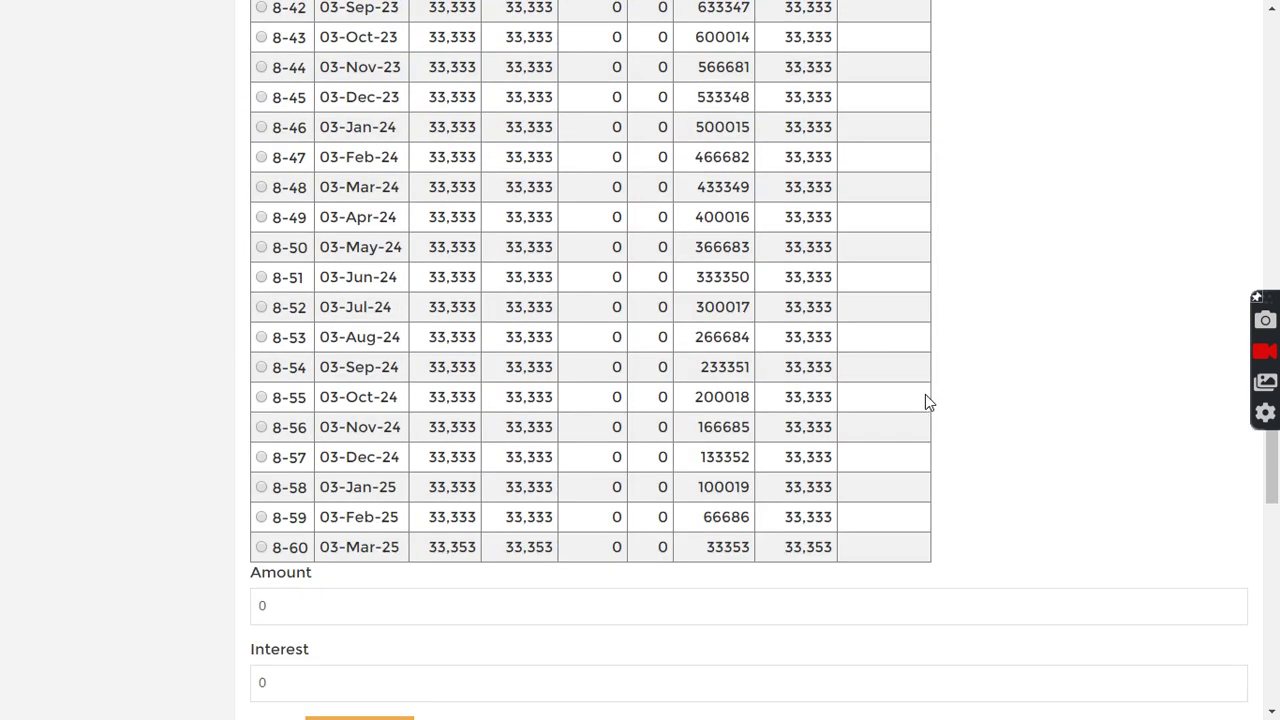
scroll(925, 400, "up", 10)
scroll(894, 414, "up", 8)
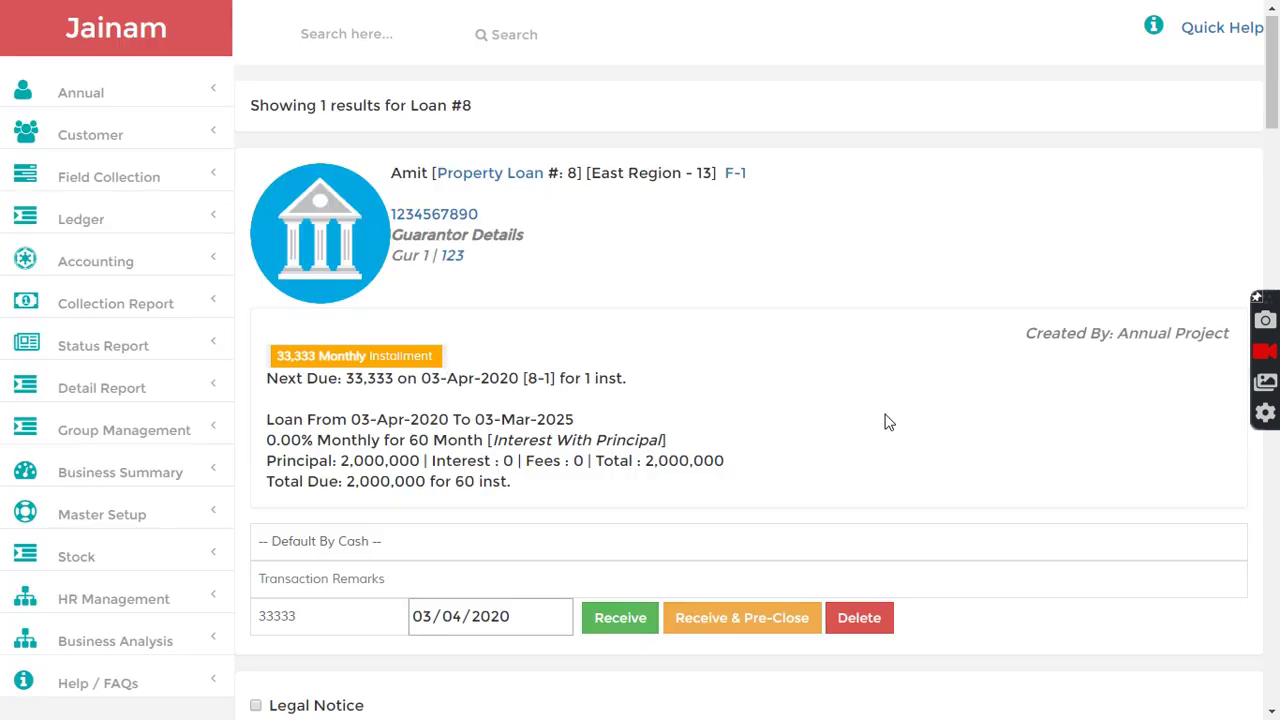
left_click(381, 39)
type("8")
key("Return")
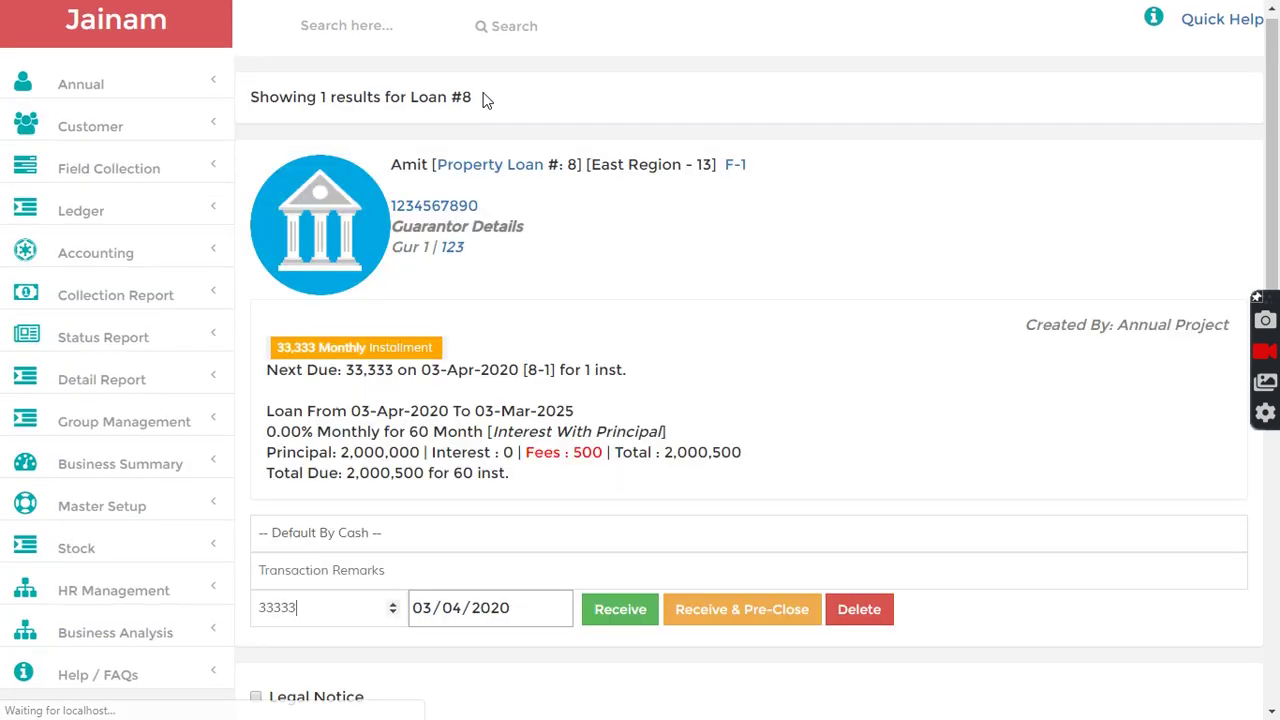
scroll(717, 289, "down", 2)
left_click_drag(525, 265, 610, 265)
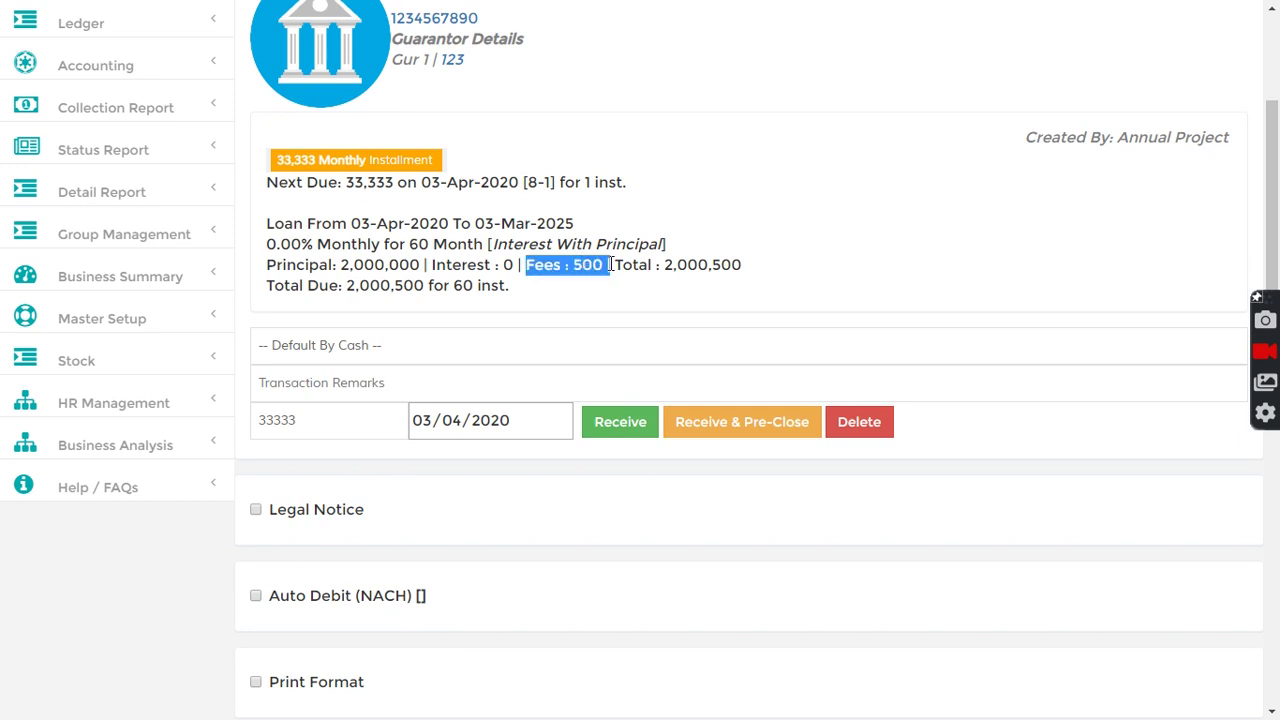
left_click(615, 265)
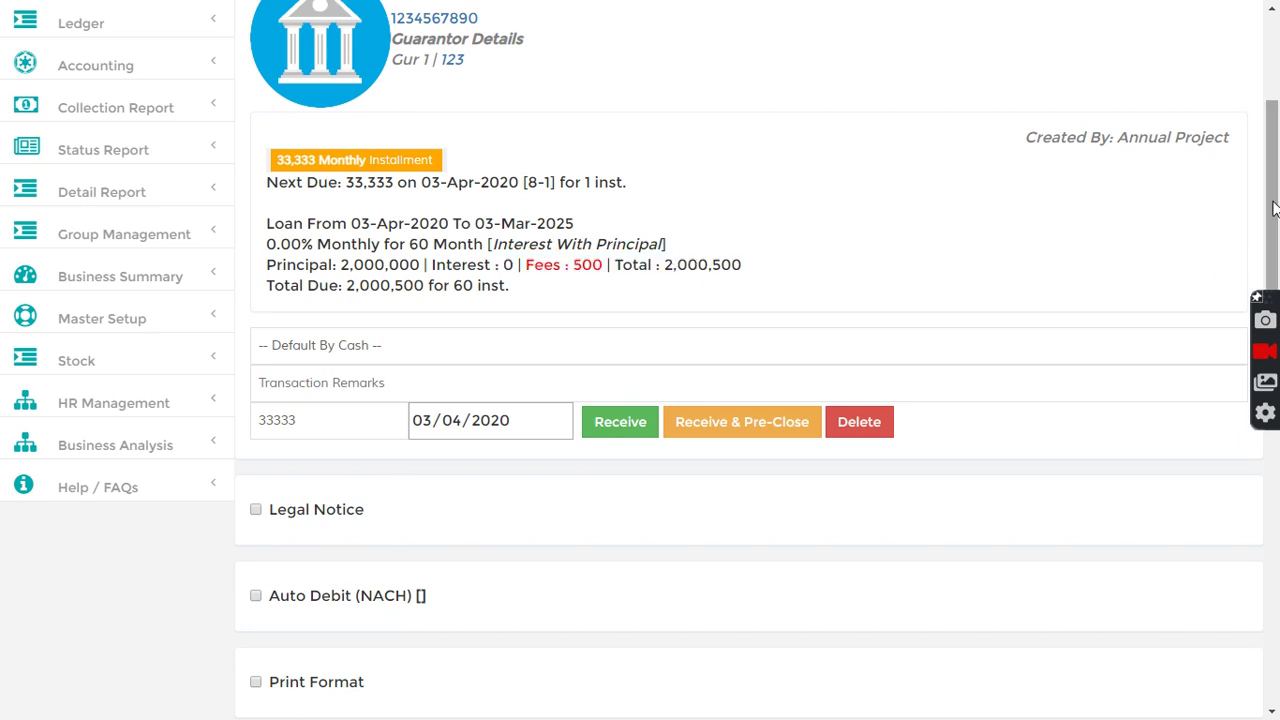
Step: Review the loan heading and contact details, briefly showing then hiding the co-applicant section
scroll(1273, 207, "up", 2)
left_click_drag(390, 173, 560, 173)
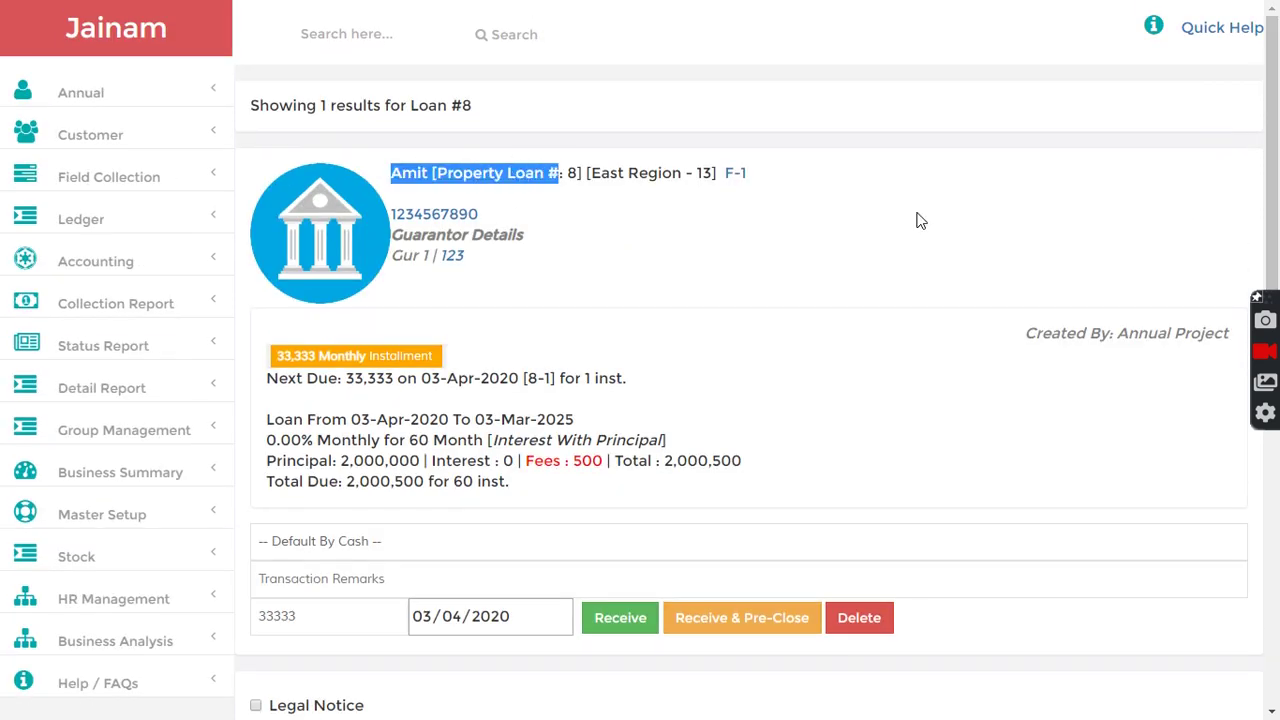
left_click(920, 220)
triple_click(1245, 200)
left_click(1248, 212)
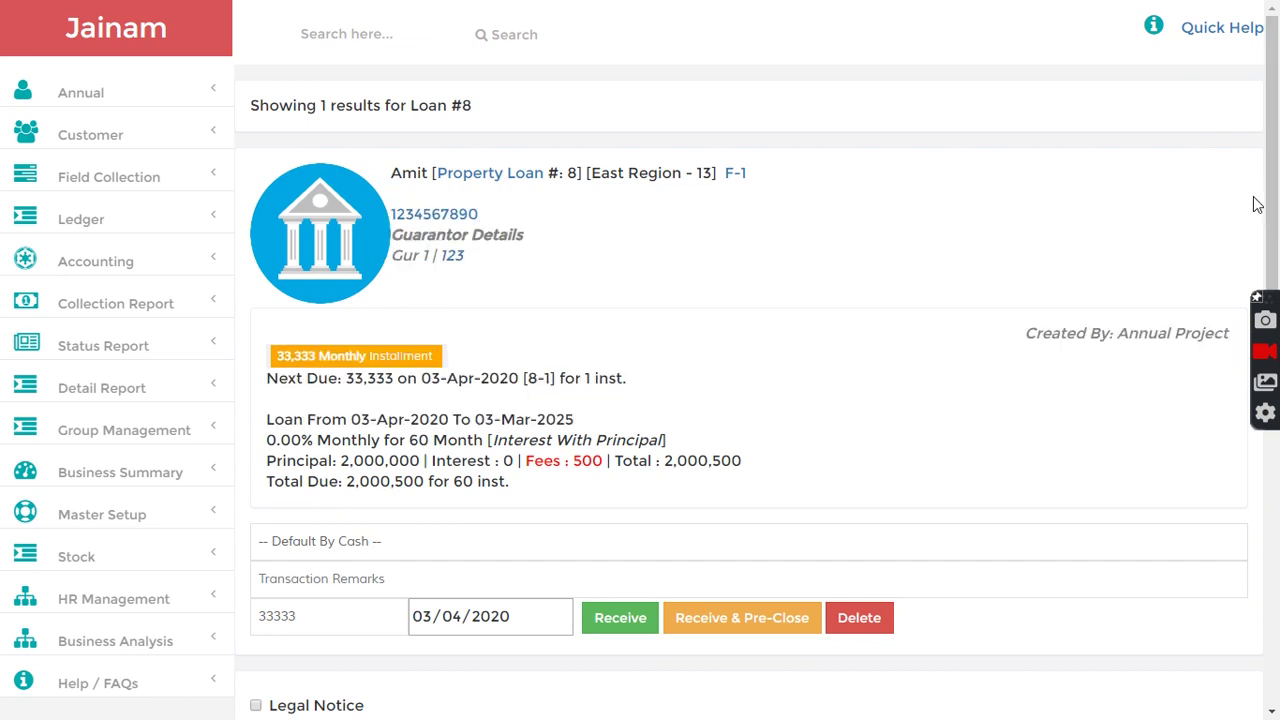
left_click_drag(1272, 207, 1272, 620)
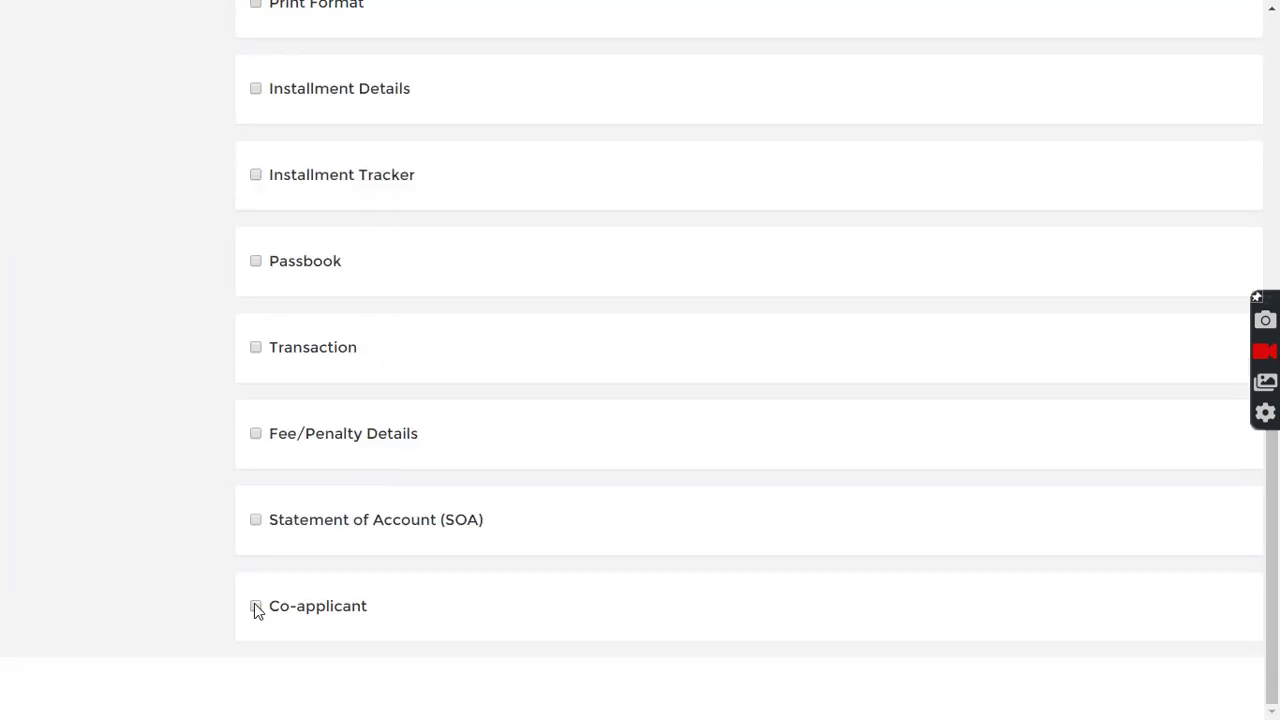
left_click(256, 608)
scroll(429, 611, "down", 3)
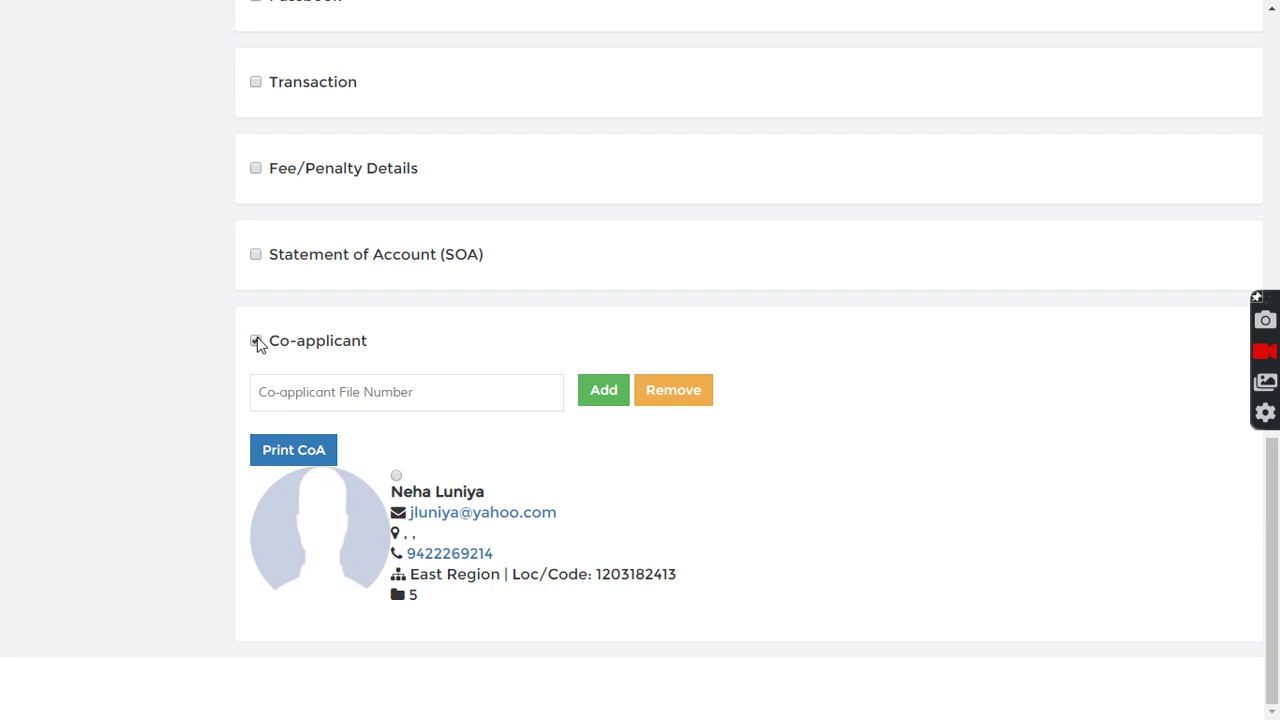
left_click(256, 341)
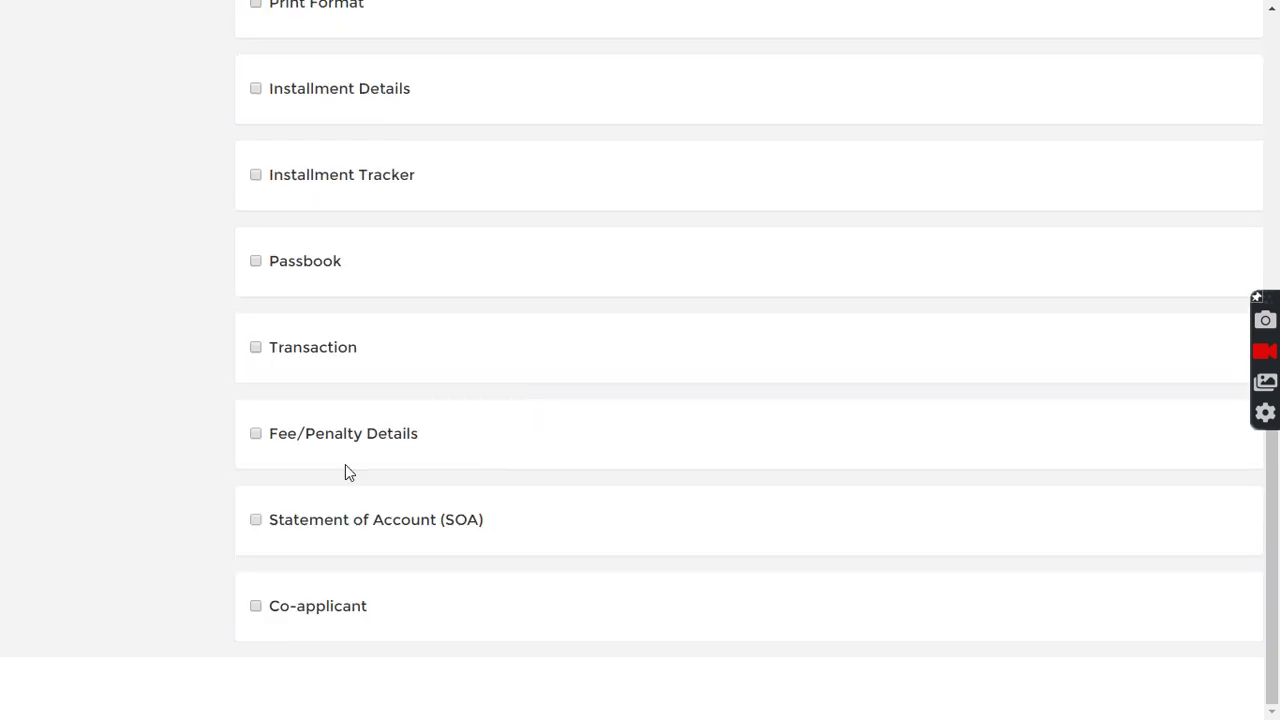
scroll(345, 470, "up", 9)
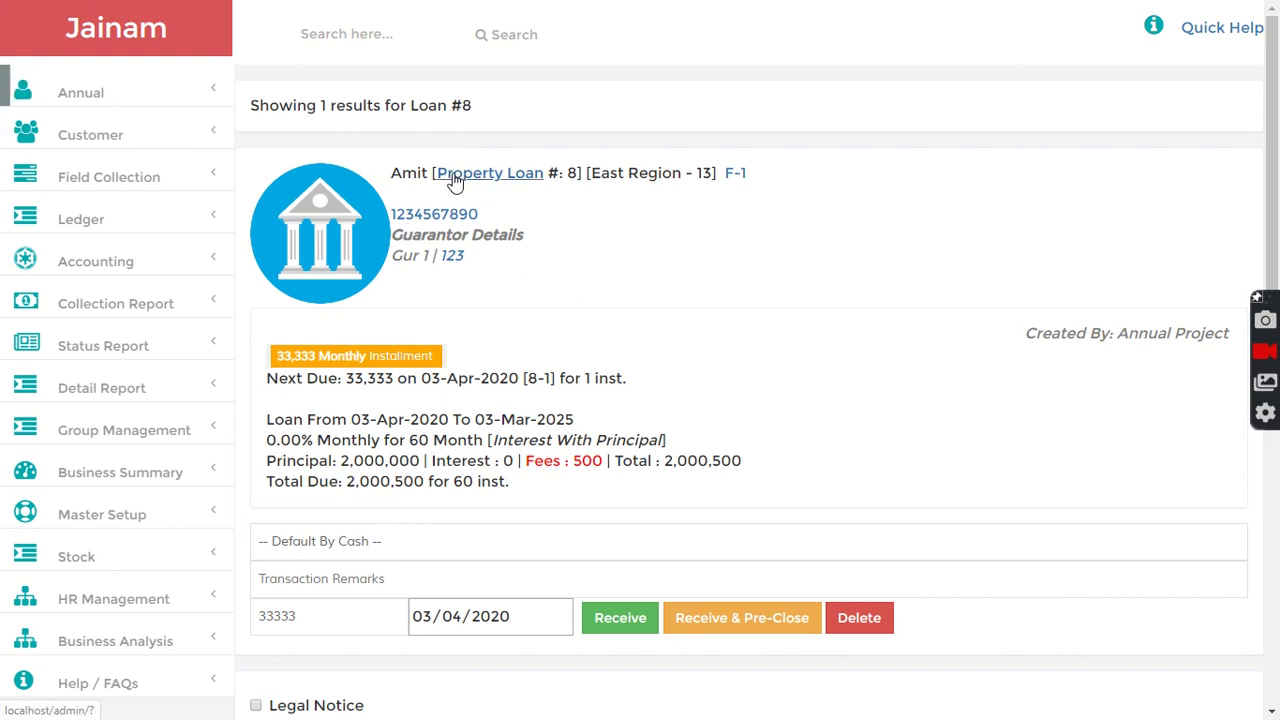
left_click_drag(487, 216, 397, 215)
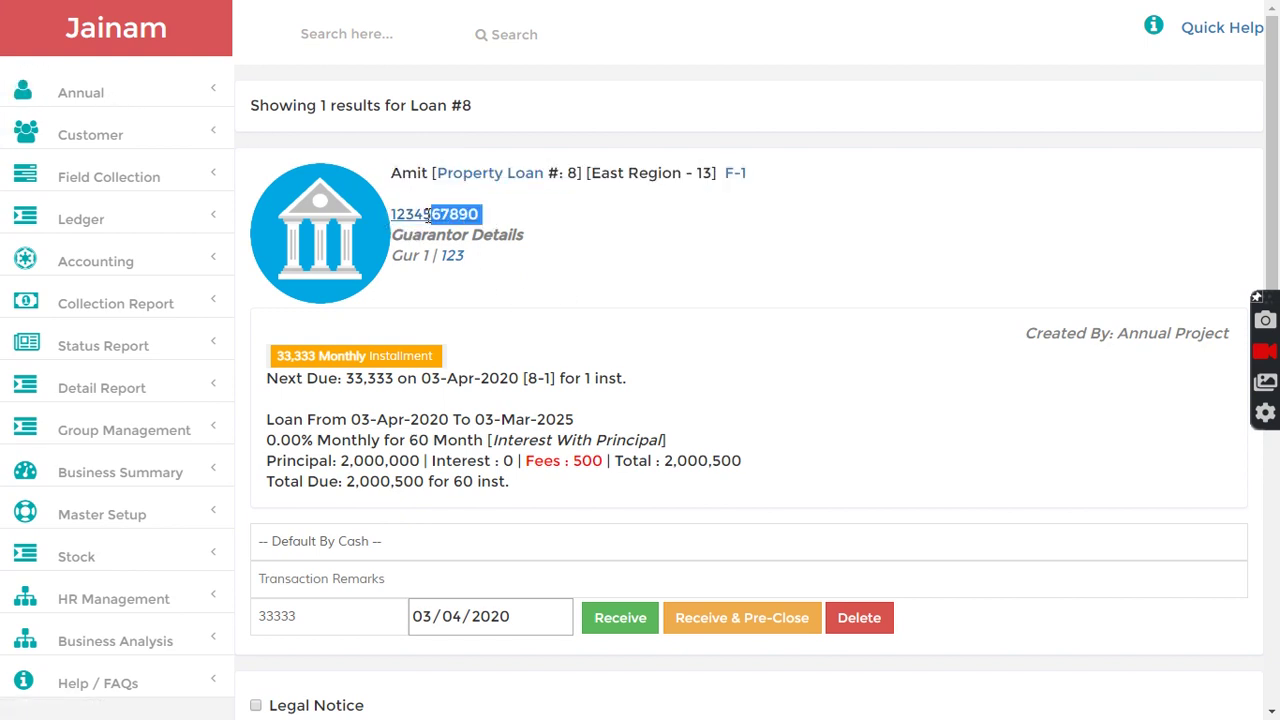
left_click(553, 227)
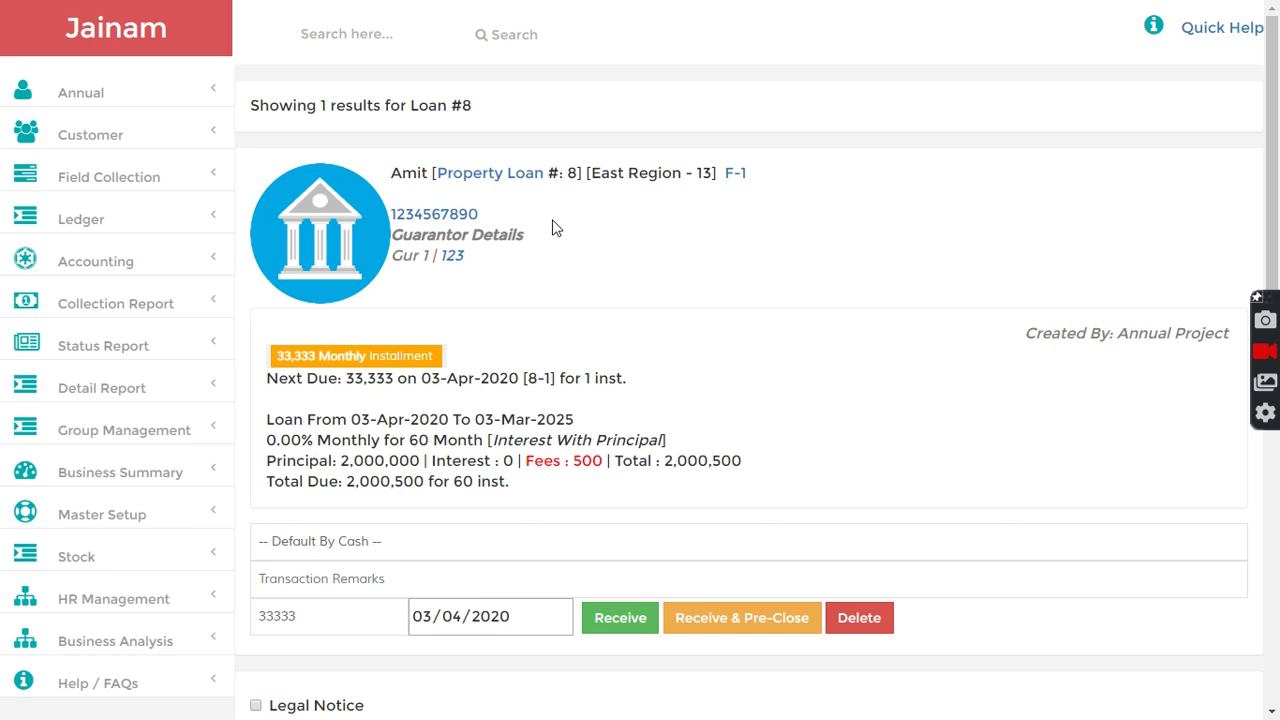
Step: Search customer 1, open the Customer Modify Form, and expand the account menu
left_click(344, 29)
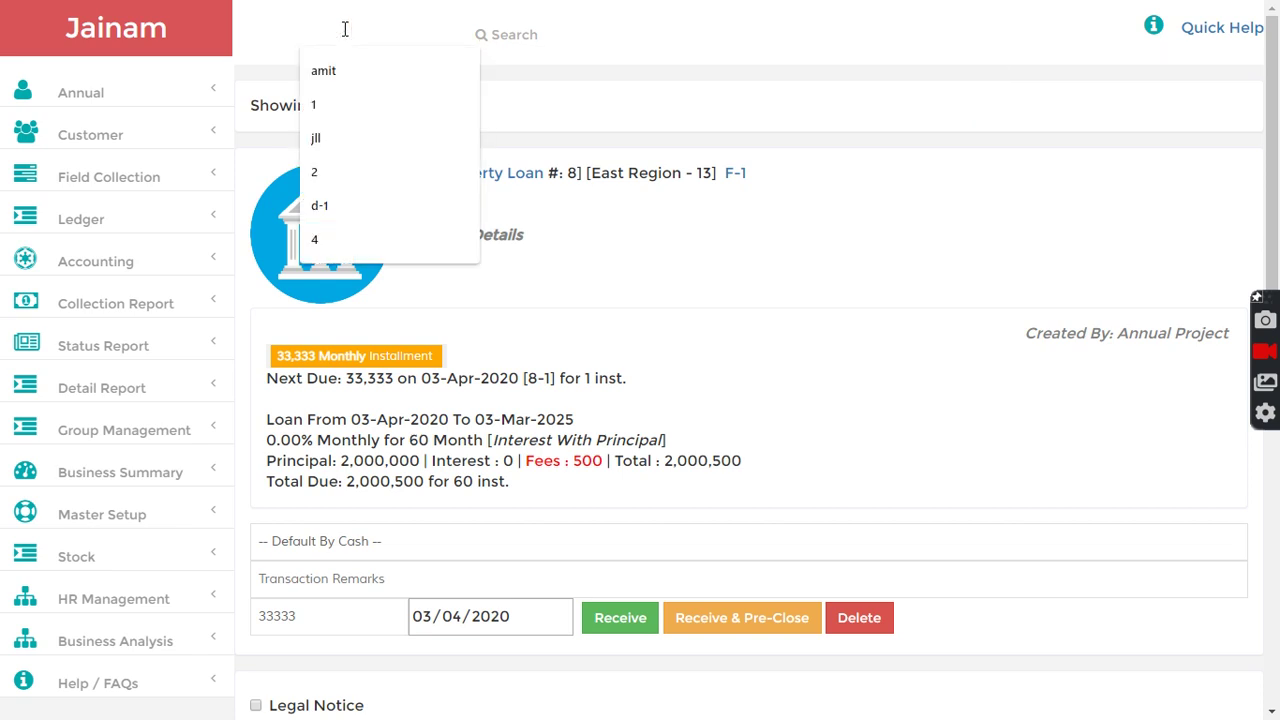
type("1")
key("Return")
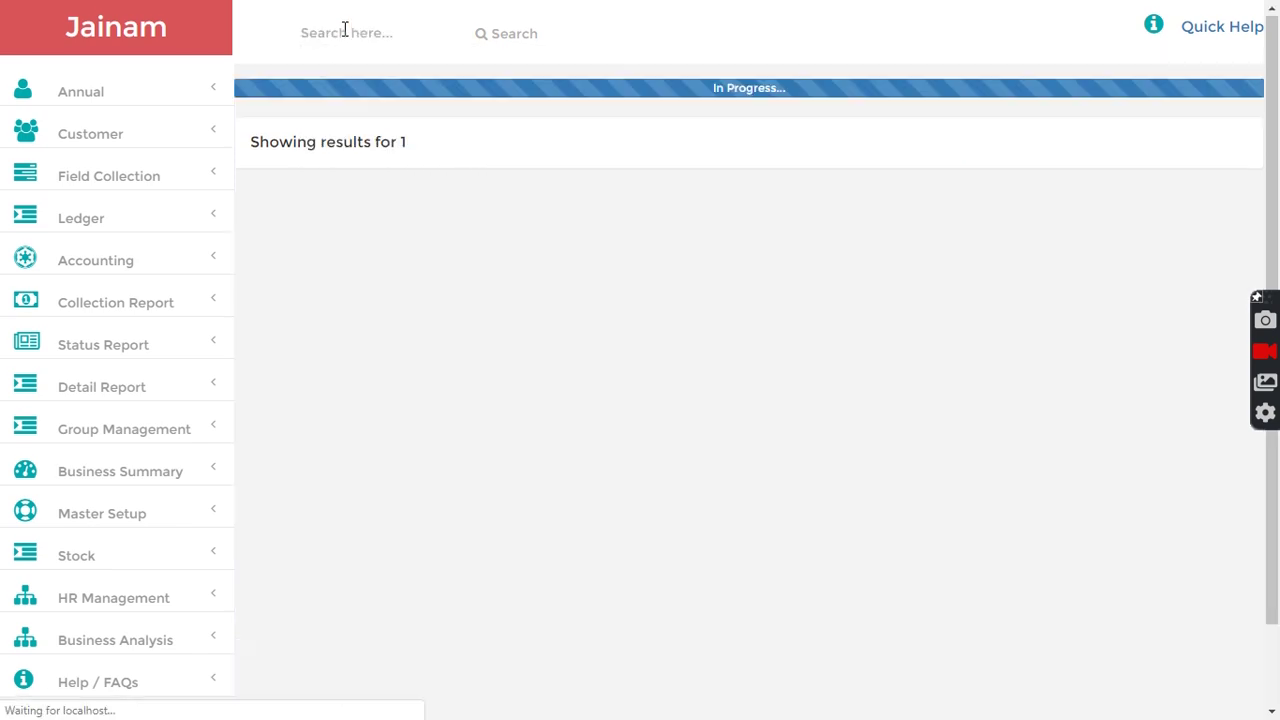
left_click(291, 530)
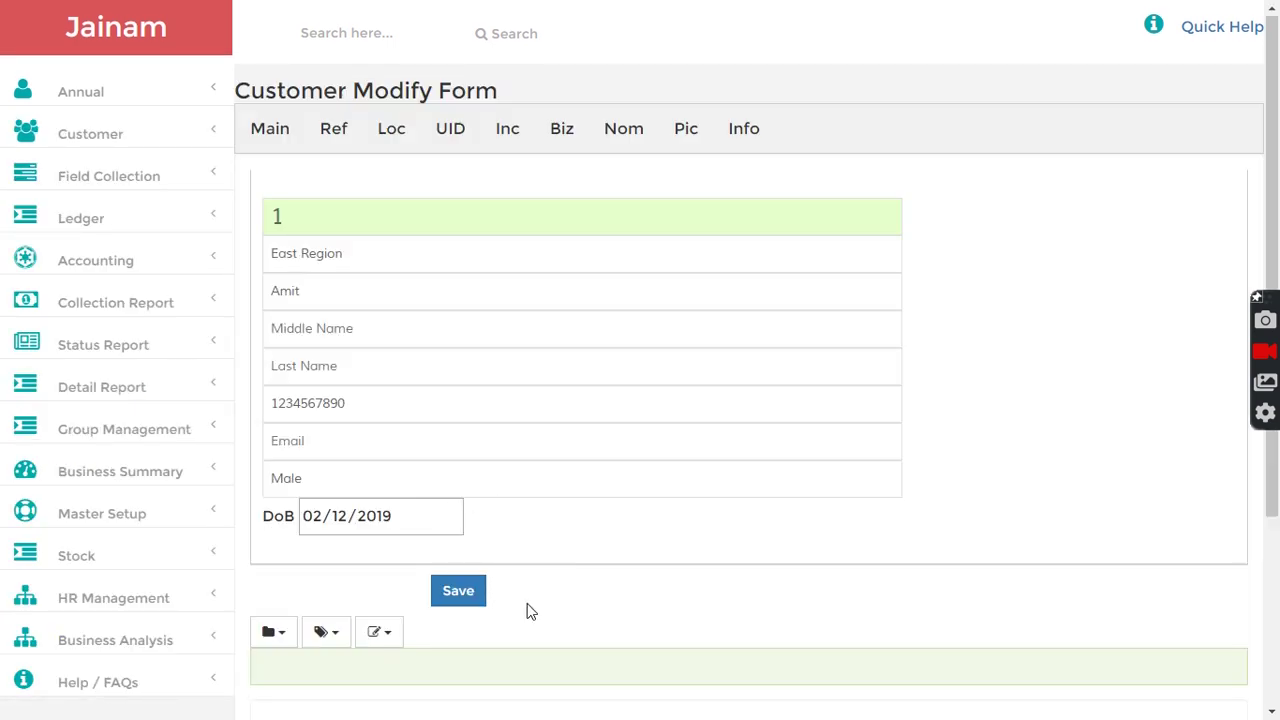
left_click(86, 93)
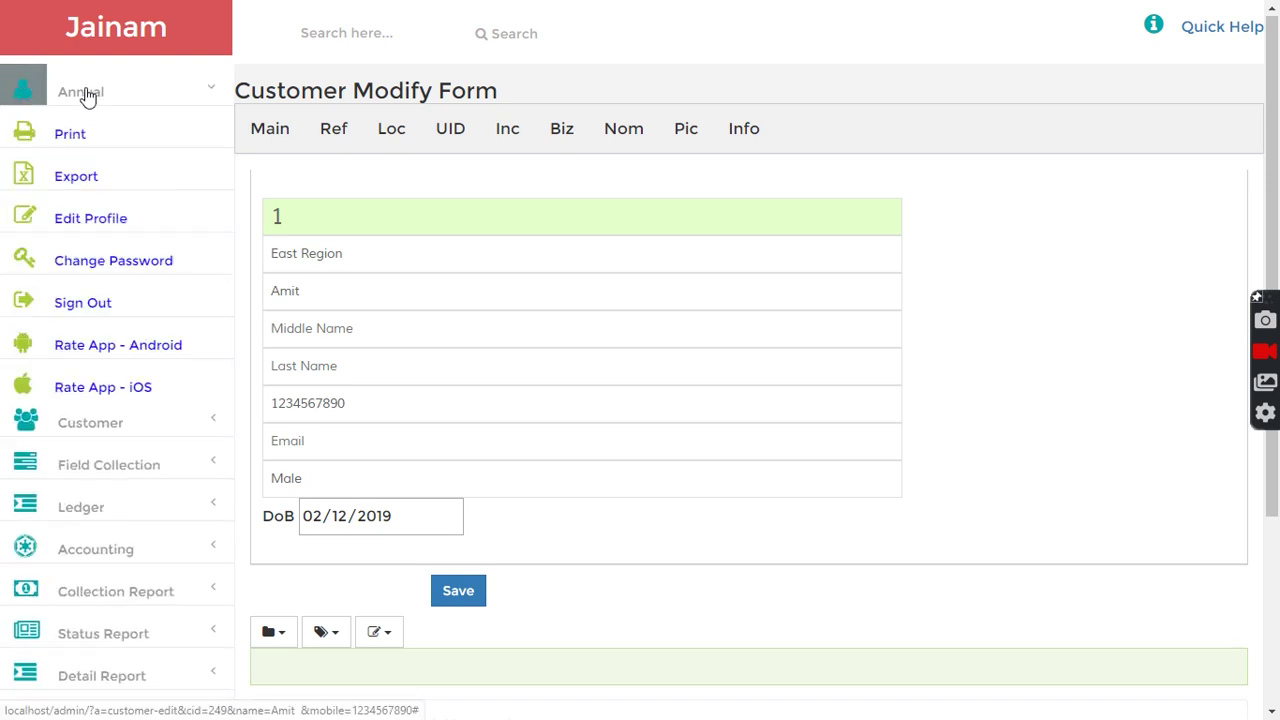
Step: Sign out of the administrator session and log in with the customer's saved credentials
left_click(80, 305)
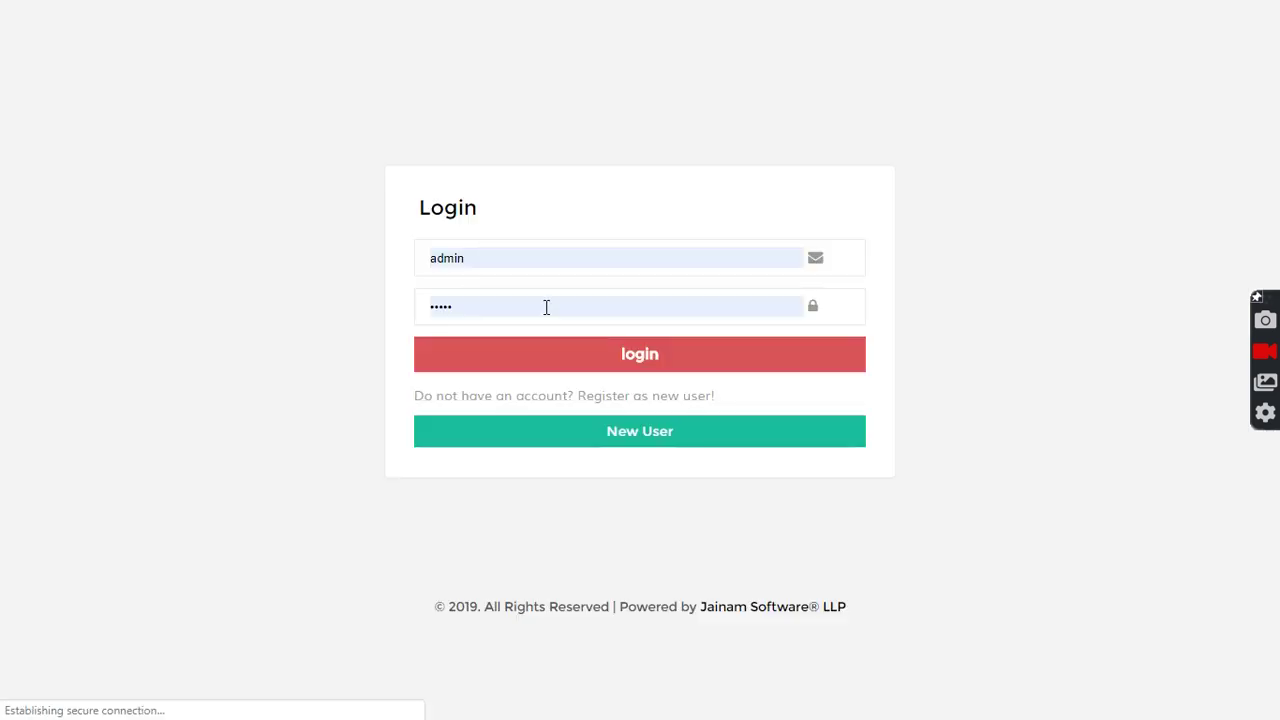
double_click(520, 258)
type("1")
left_click(505, 291)
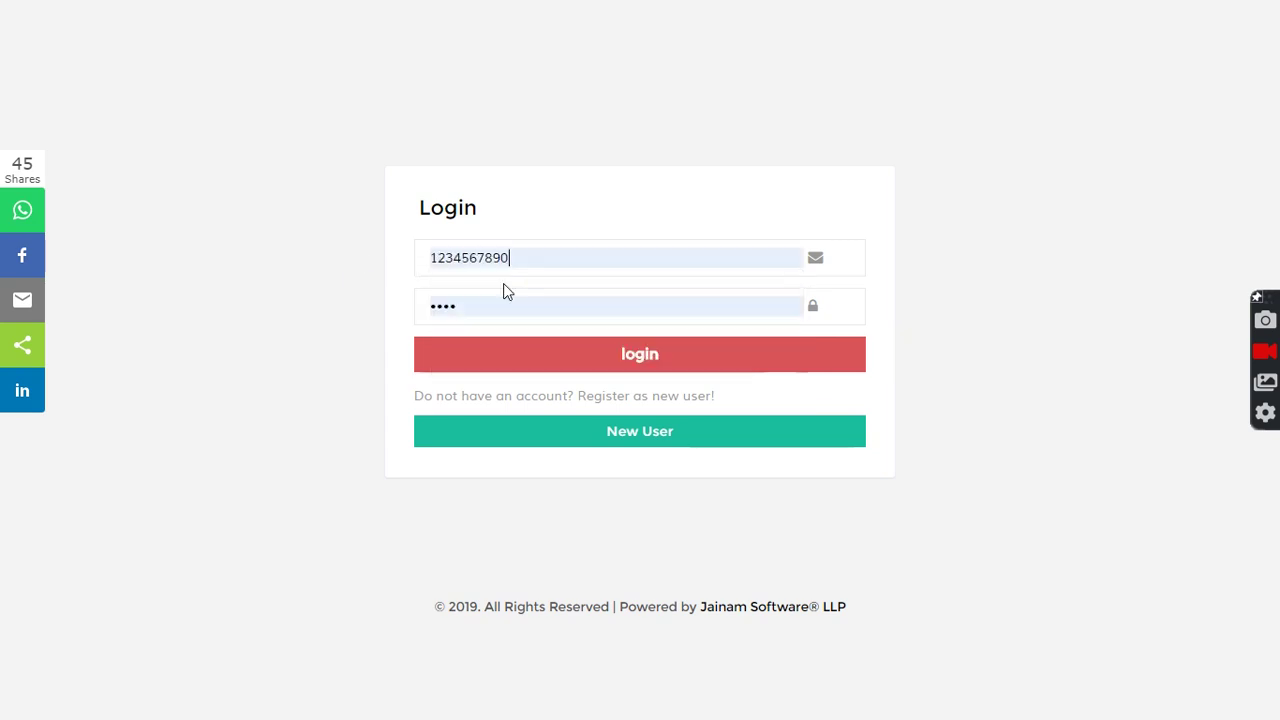
left_click(560, 362)
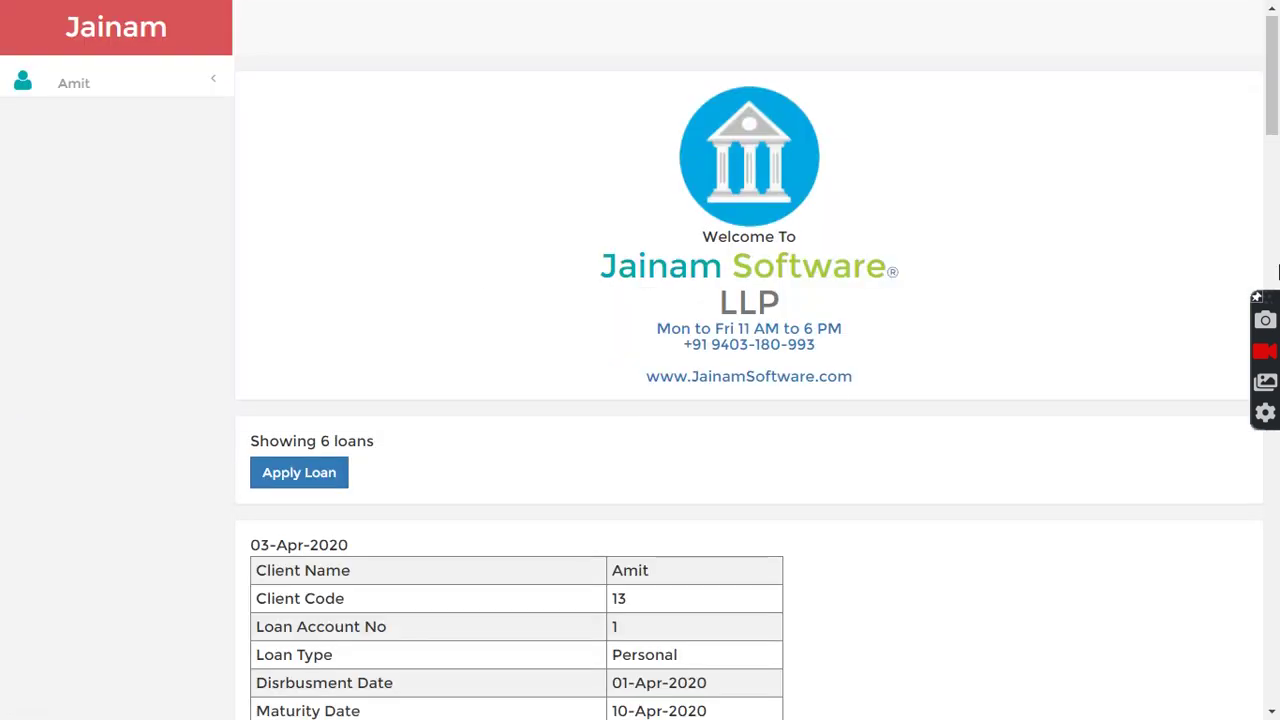
Step: Review loan 8's card showing 2,000,500 outstanding and a 33,333 Pay Now amount
left_click_drag(1272, 90, 1272, 650)
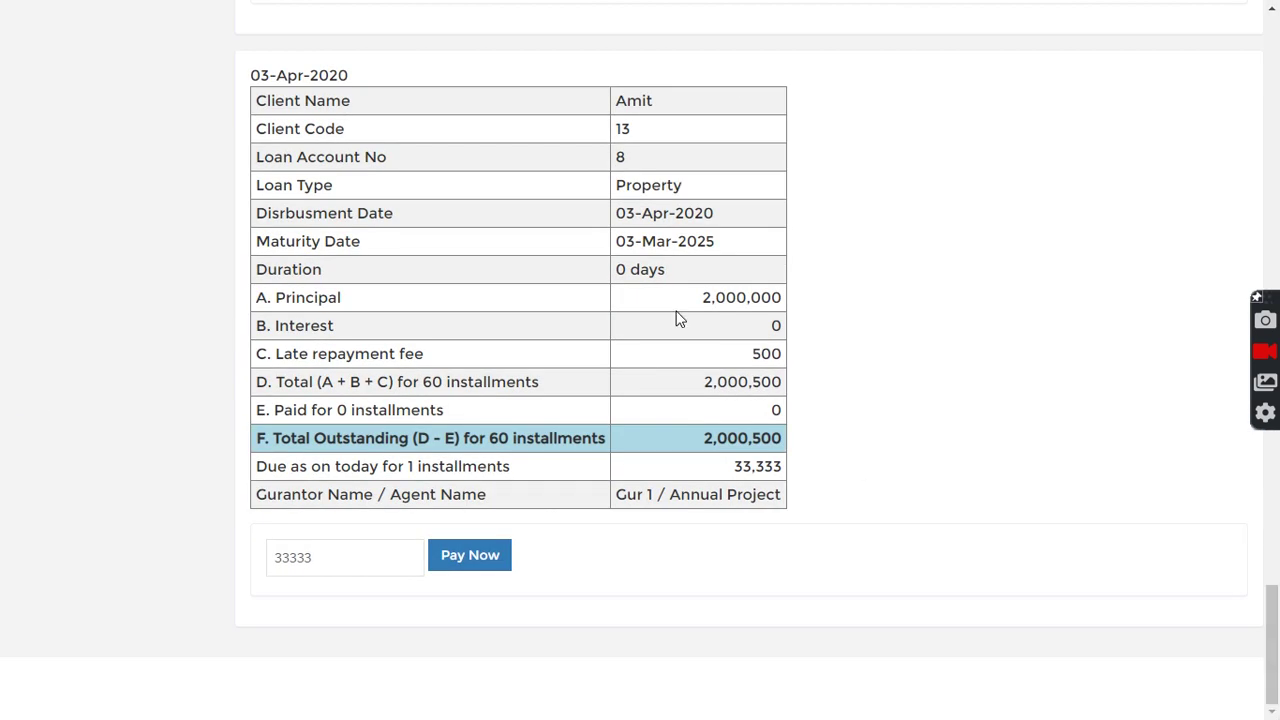
left_click_drag(640, 160, 590, 160)
left_click(301, 155)
left_click_drag(326, 557, 250, 552)
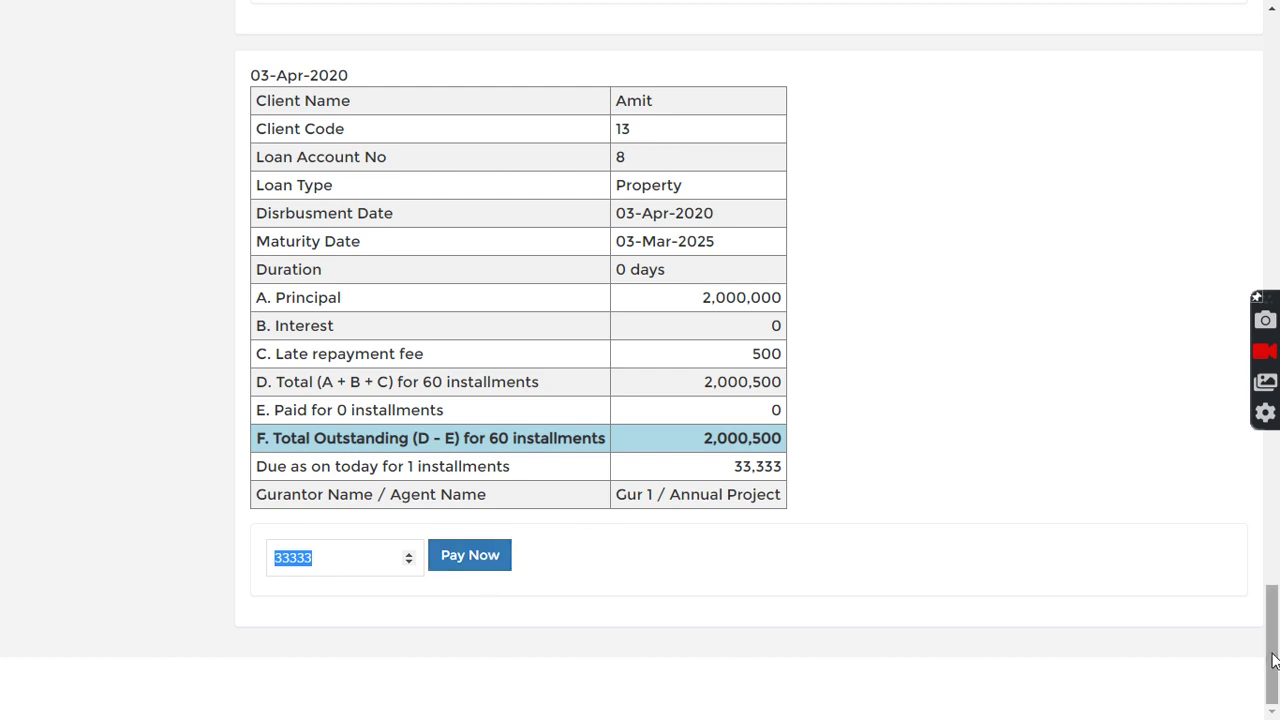
left_click_drag(1273, 660, 1266, 22)
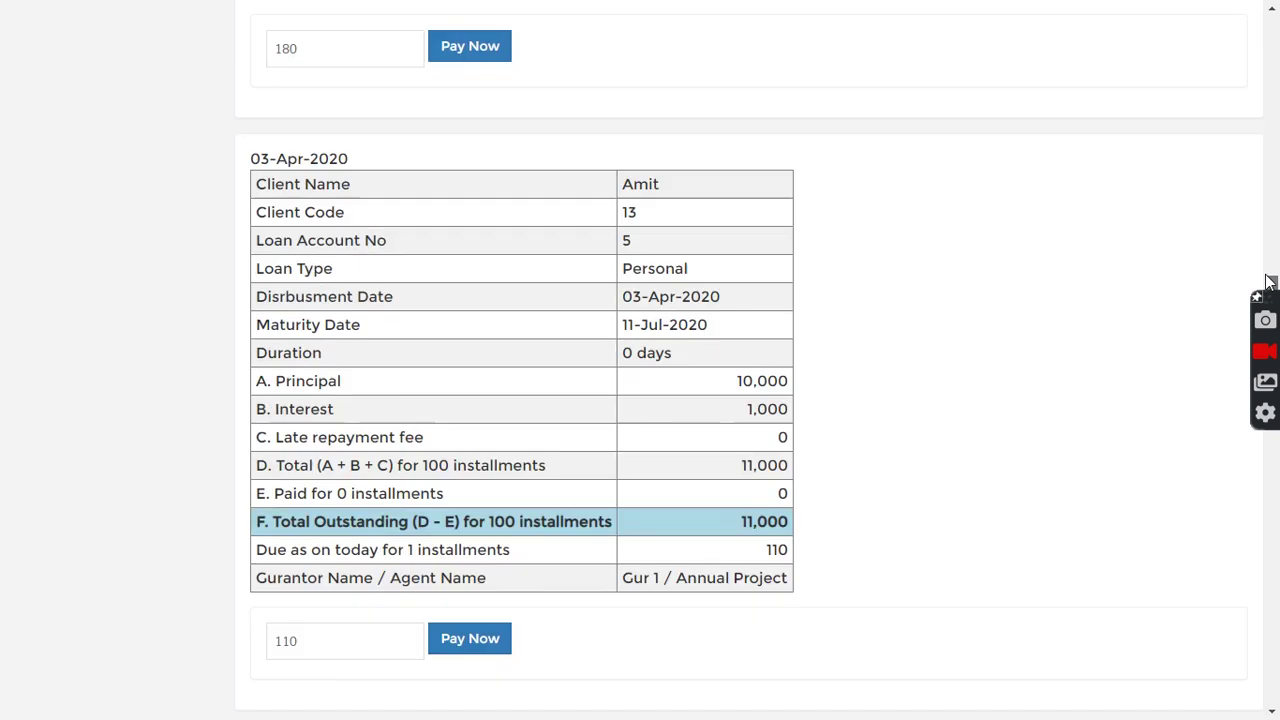
left_click(97, 91)
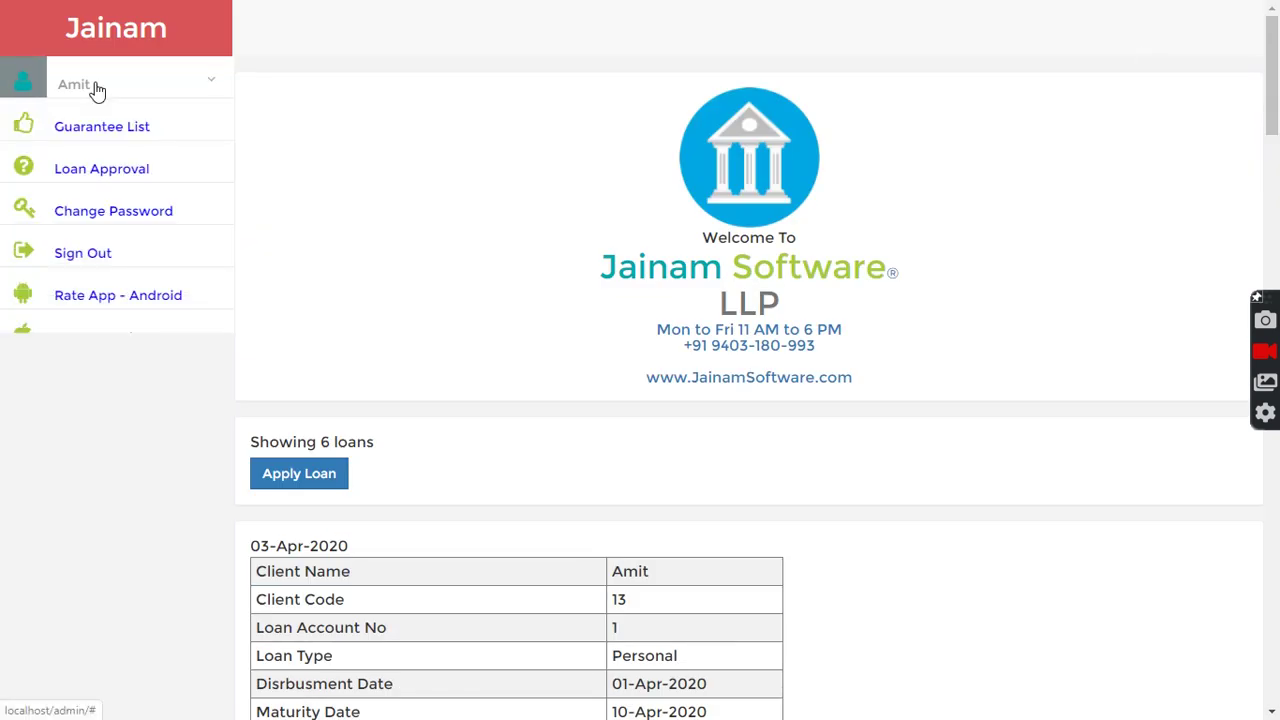
Step: Sign out of the customer account and log back in with the saved administrator login
left_click(82, 260)
left_click(537, 257)
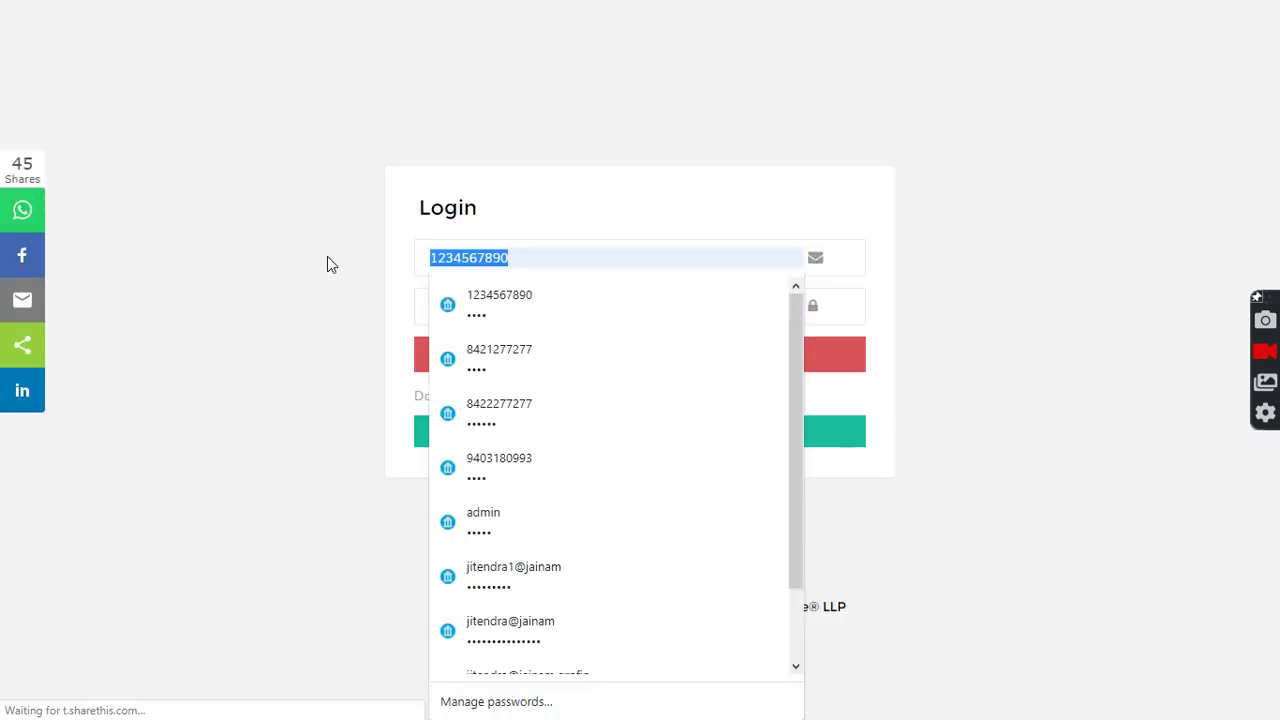
type("a")
left_click(485, 300)
left_click(580, 363)
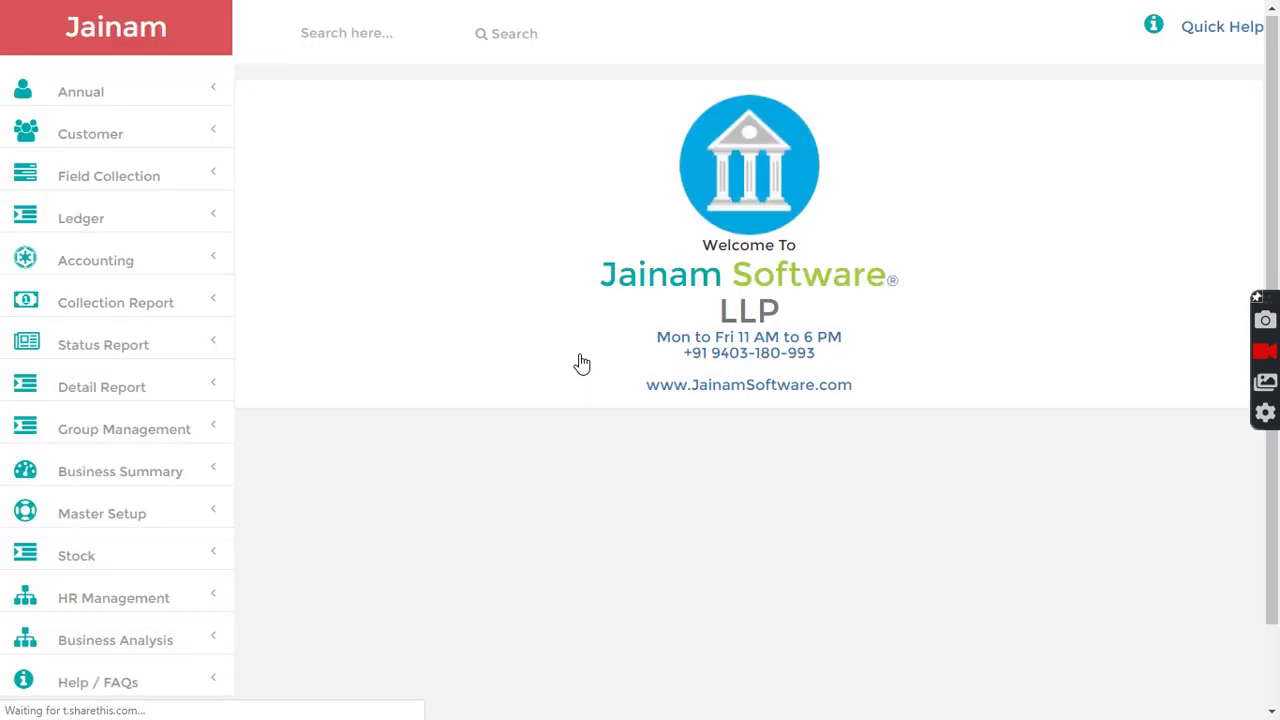